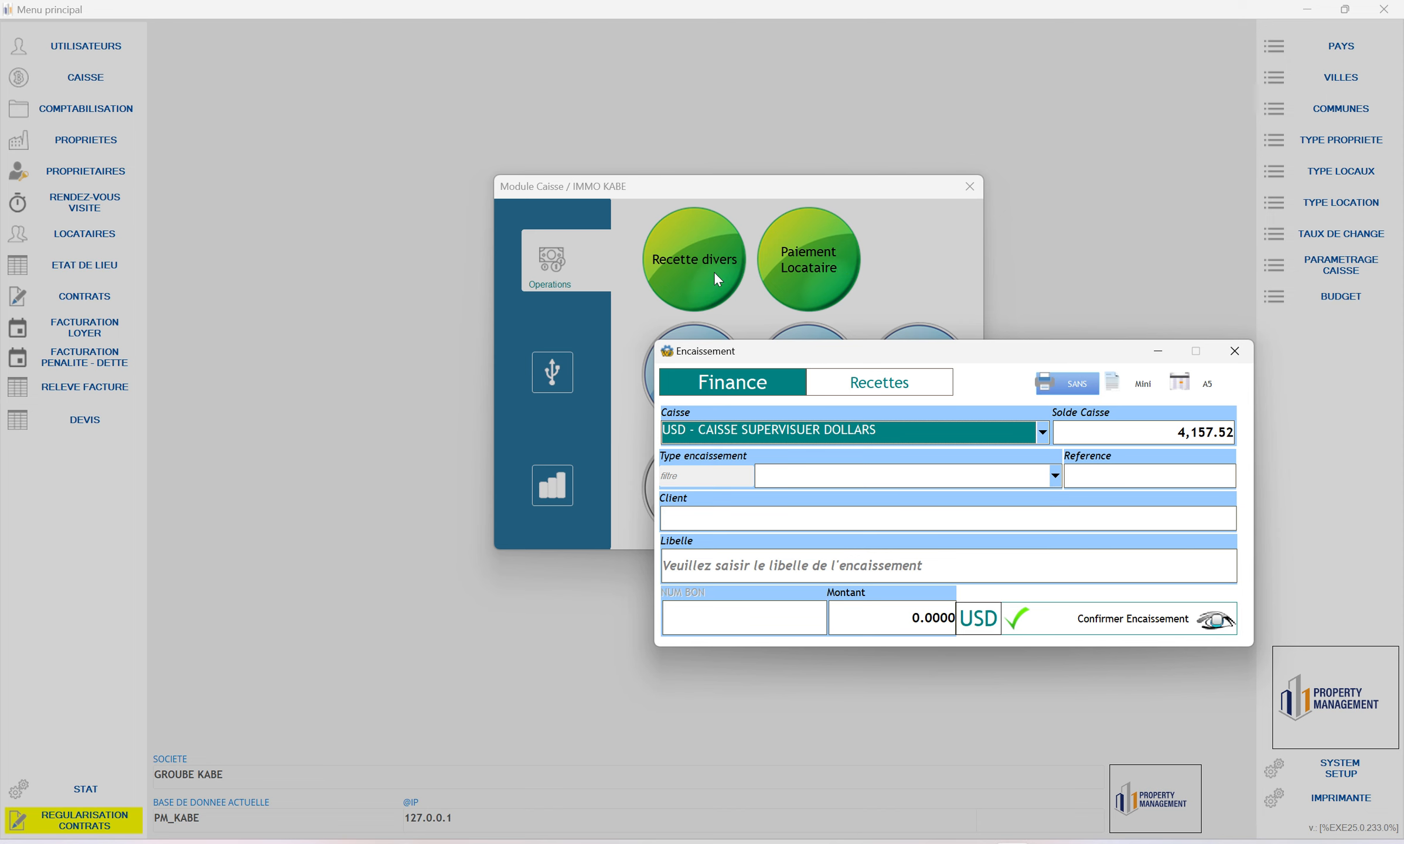
Set the receipt type to 7223 - HEBERGEMENT, the reference to R651616 and the client to XYZ.
left_click_drag(809, 351, 693, 287)
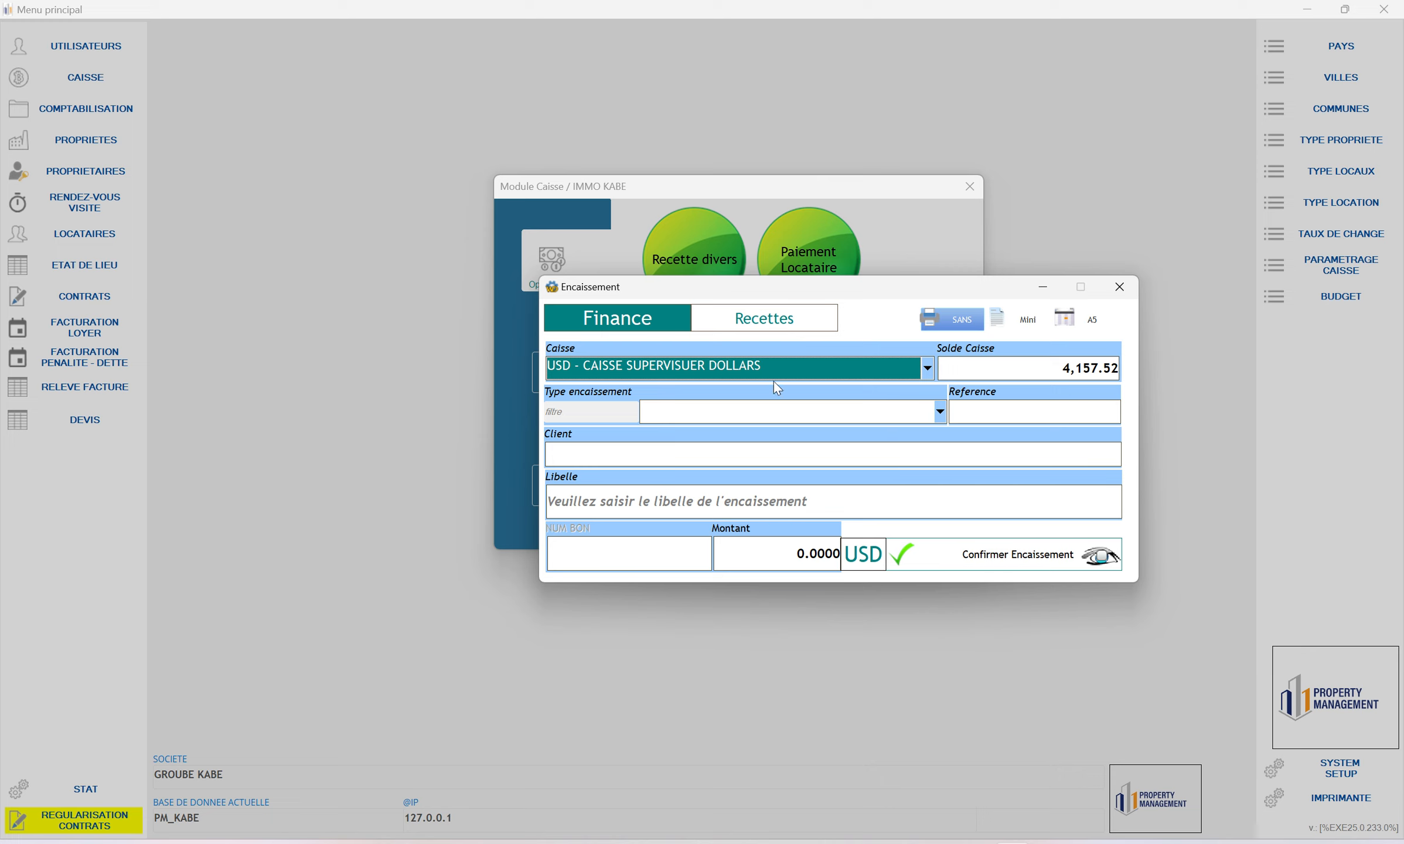
left_click(783, 411)
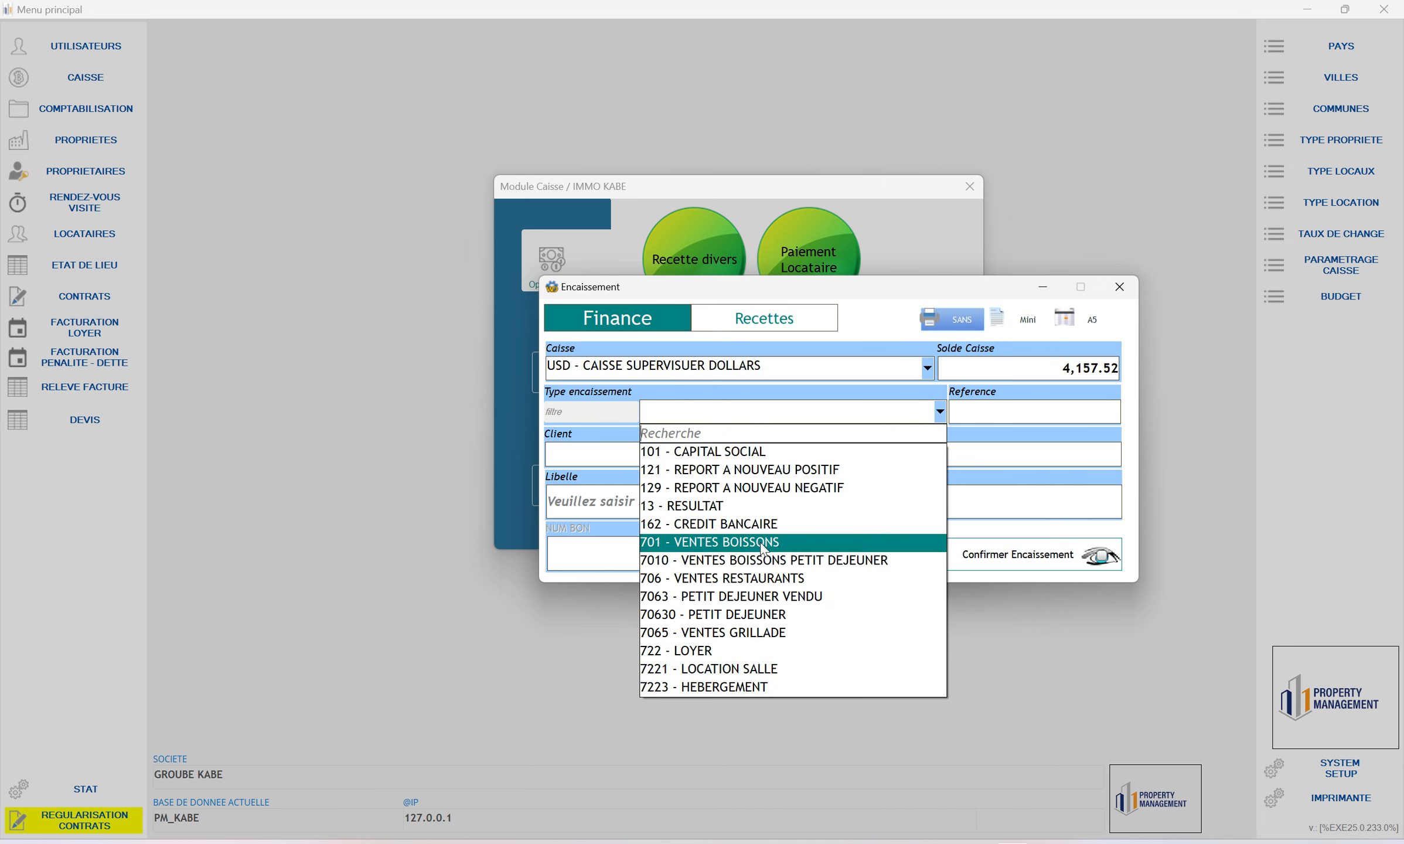
left_click(726, 687)
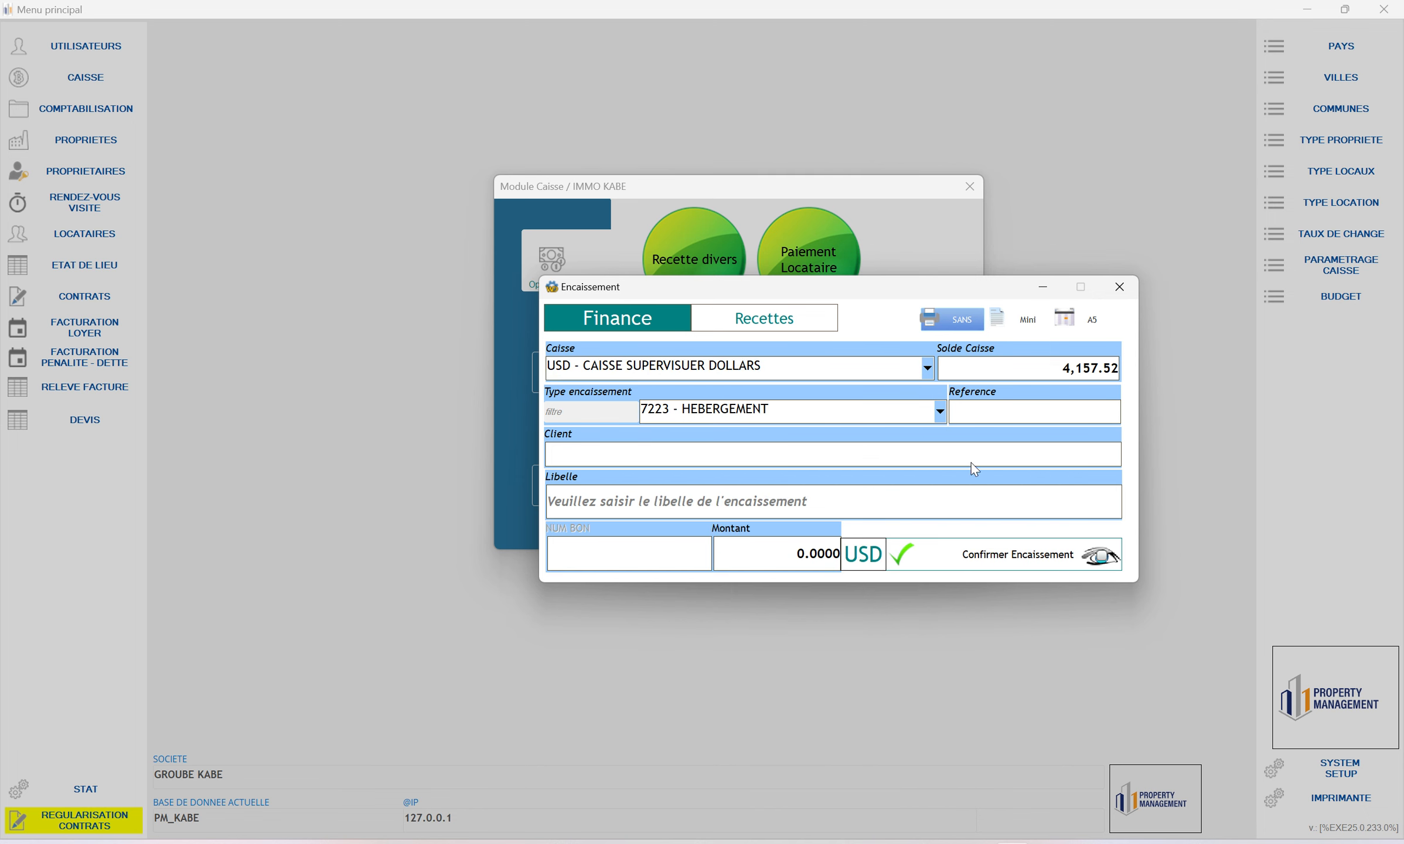
left_click(1043, 409)
type("R651-16")
left_click(810, 451)
type("XYZ")
Label the receipt TEST BON 001 and set its amount to 200 USD.
left_click(804, 506)
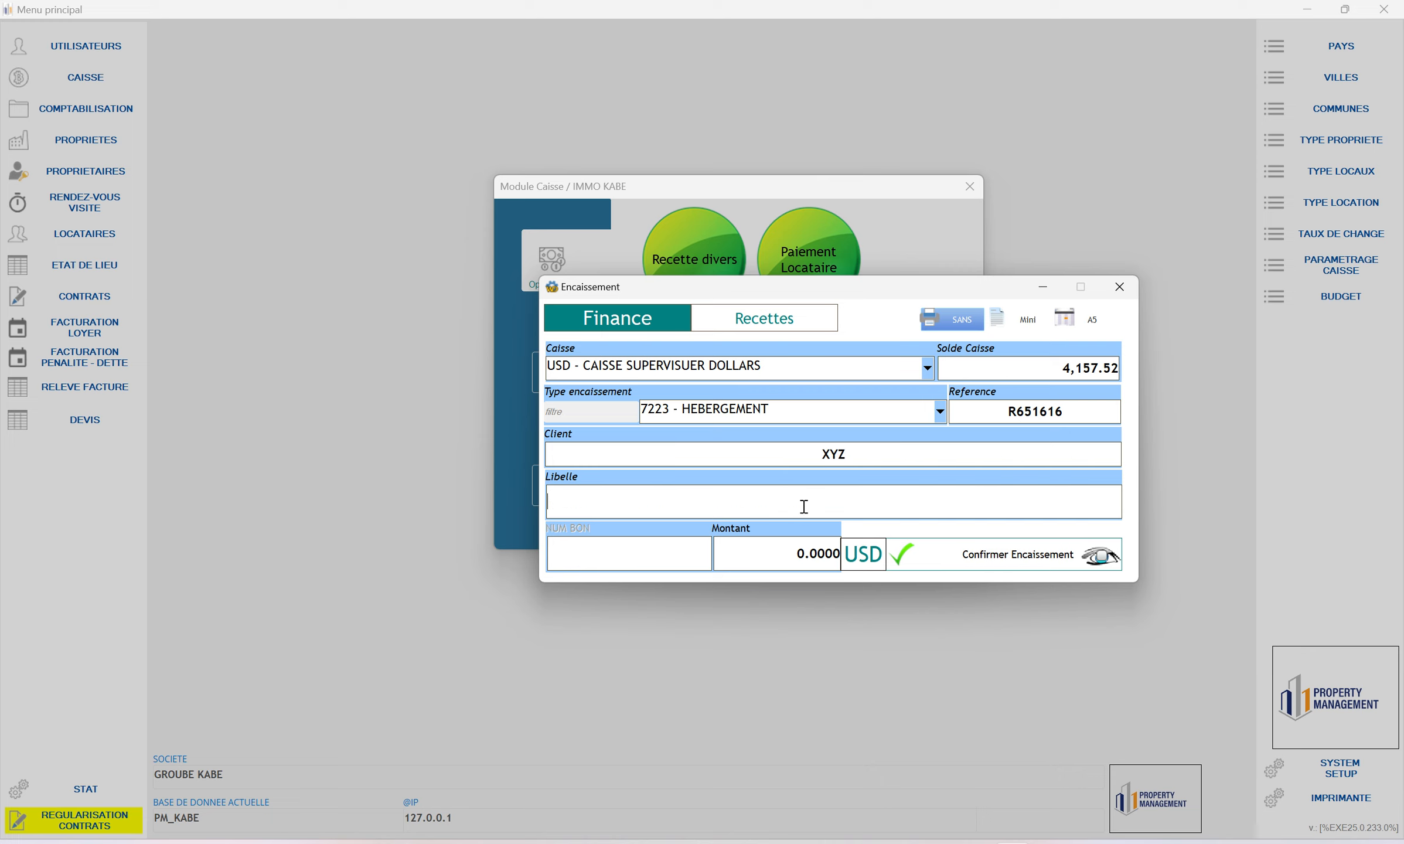
type("TEST BON 001")
left_click(794, 555)
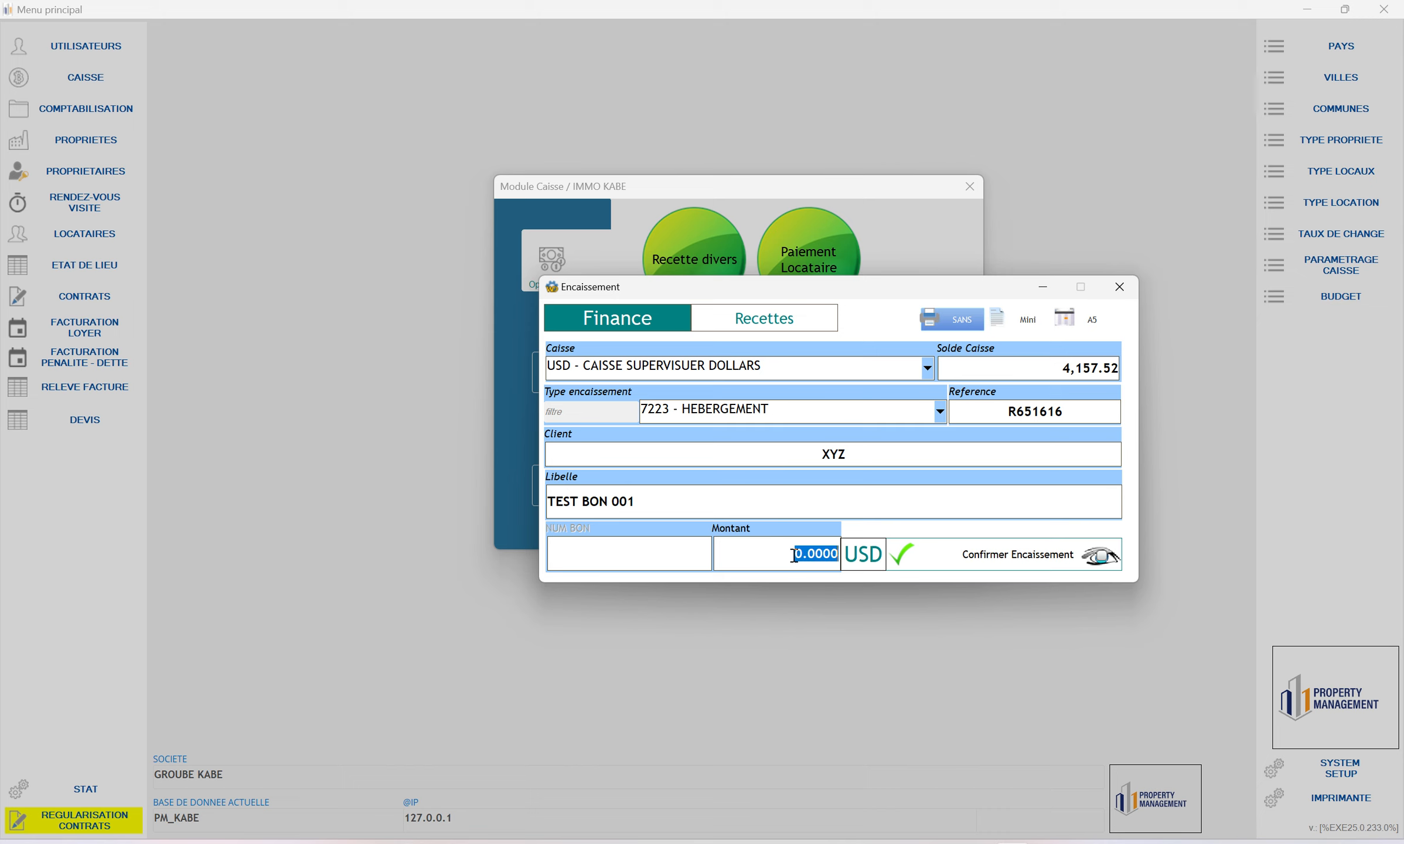
type("200")
Confirm the cash receipt, acknowledge the message and close the receipt form.
left_click(1097, 557)
left_click(994, 558)
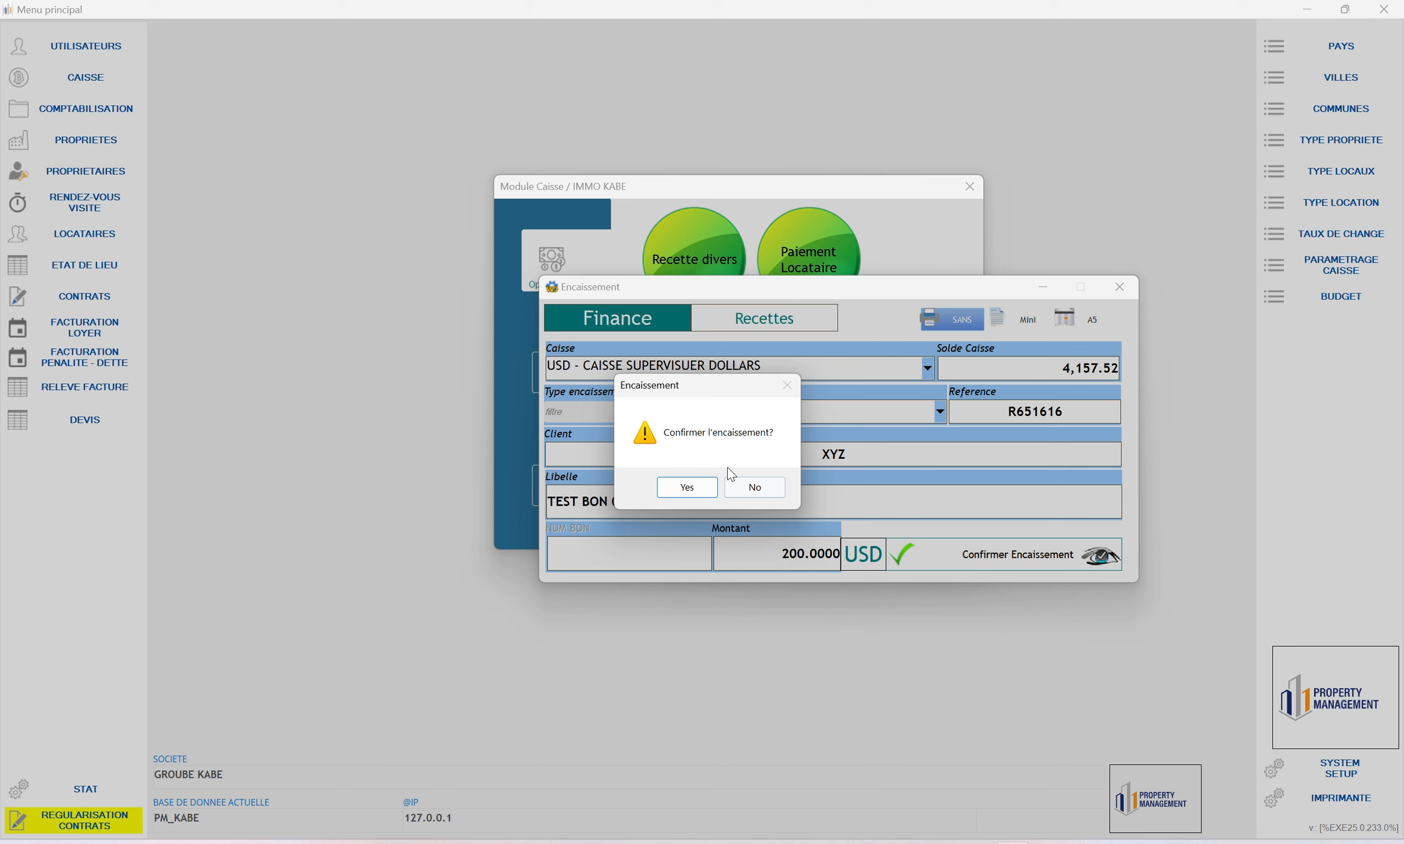
left_click(692, 483)
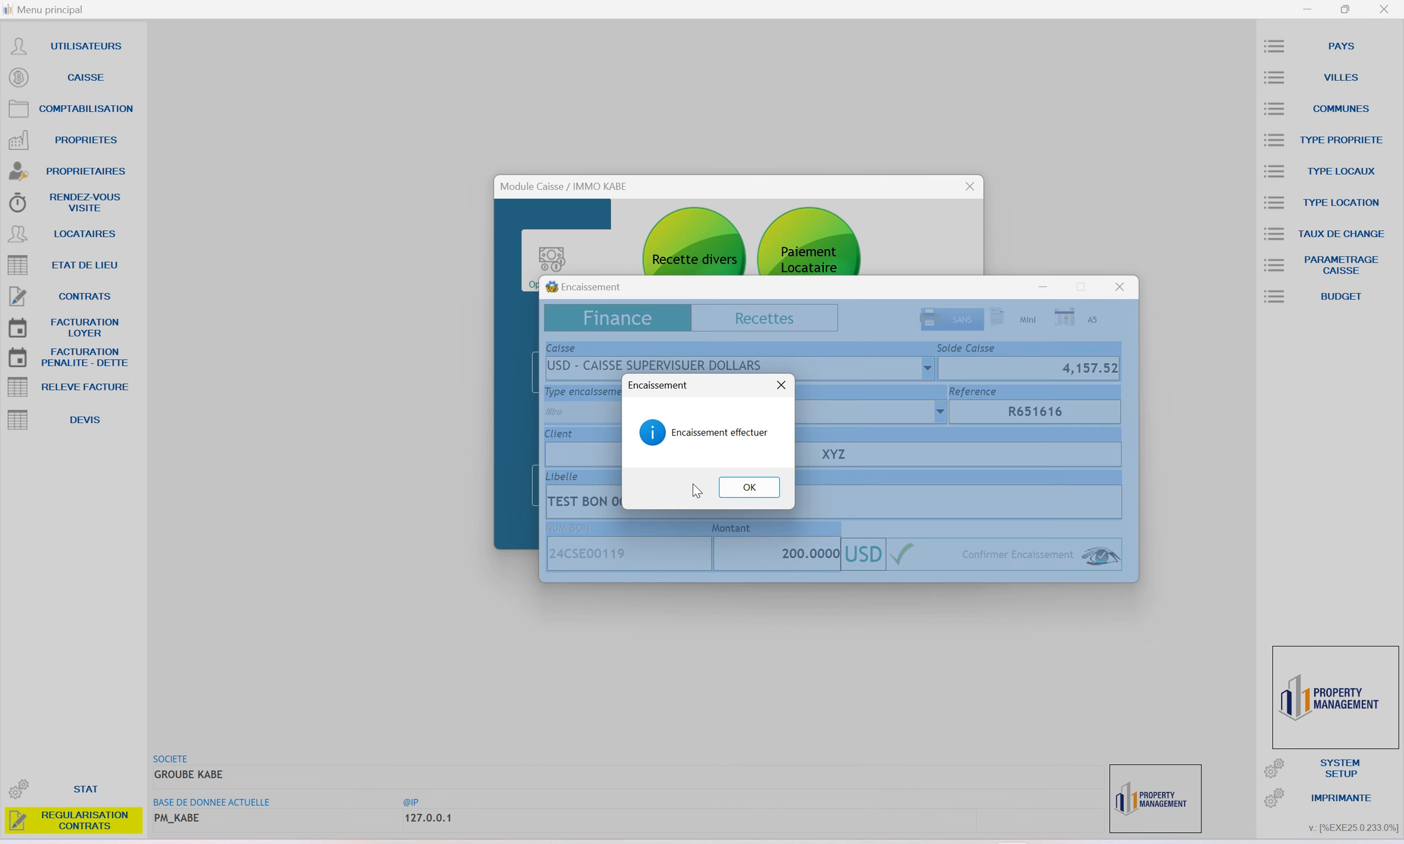
left_click(746, 493)
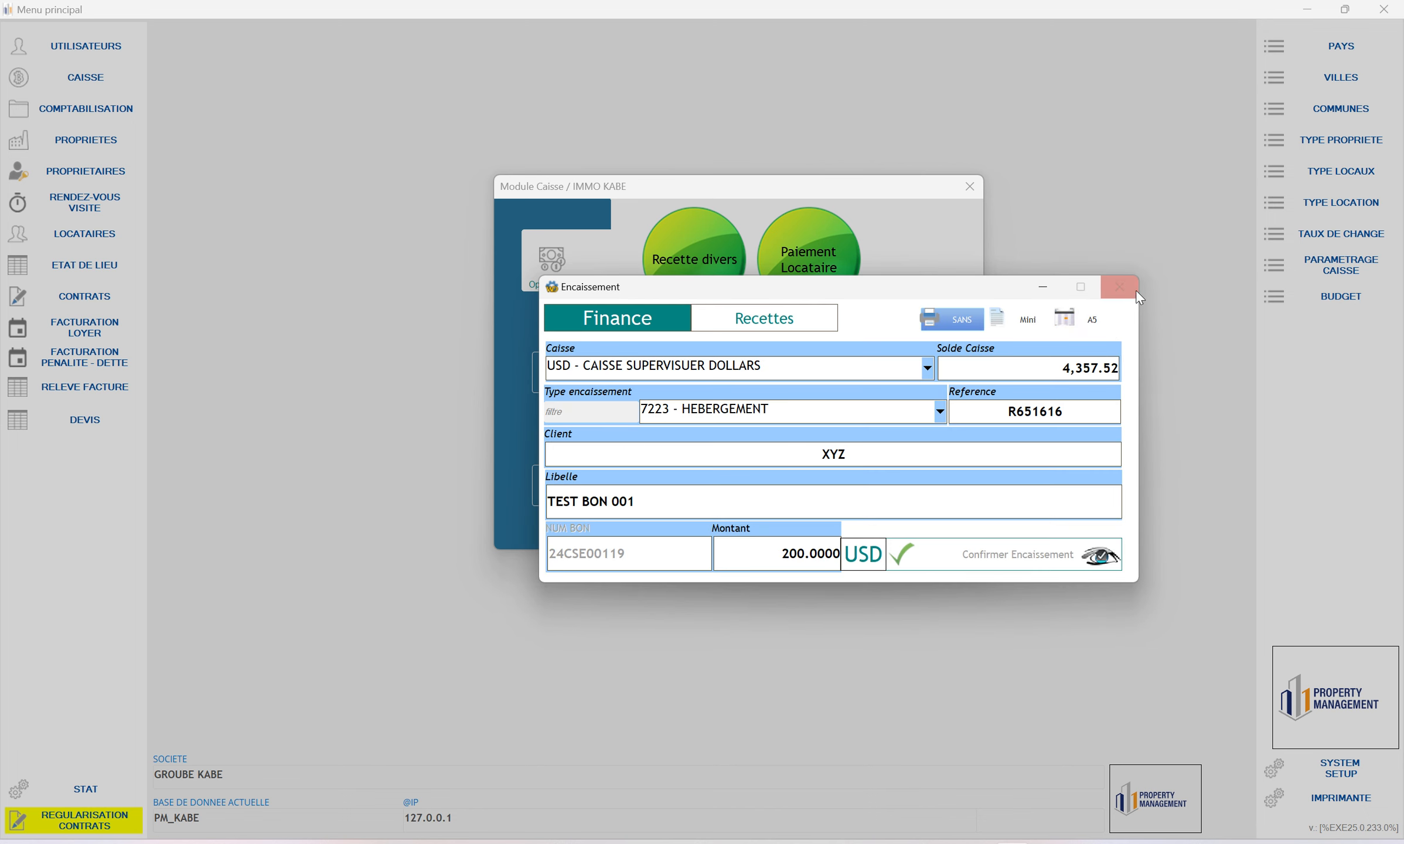
left_click(1119, 287)
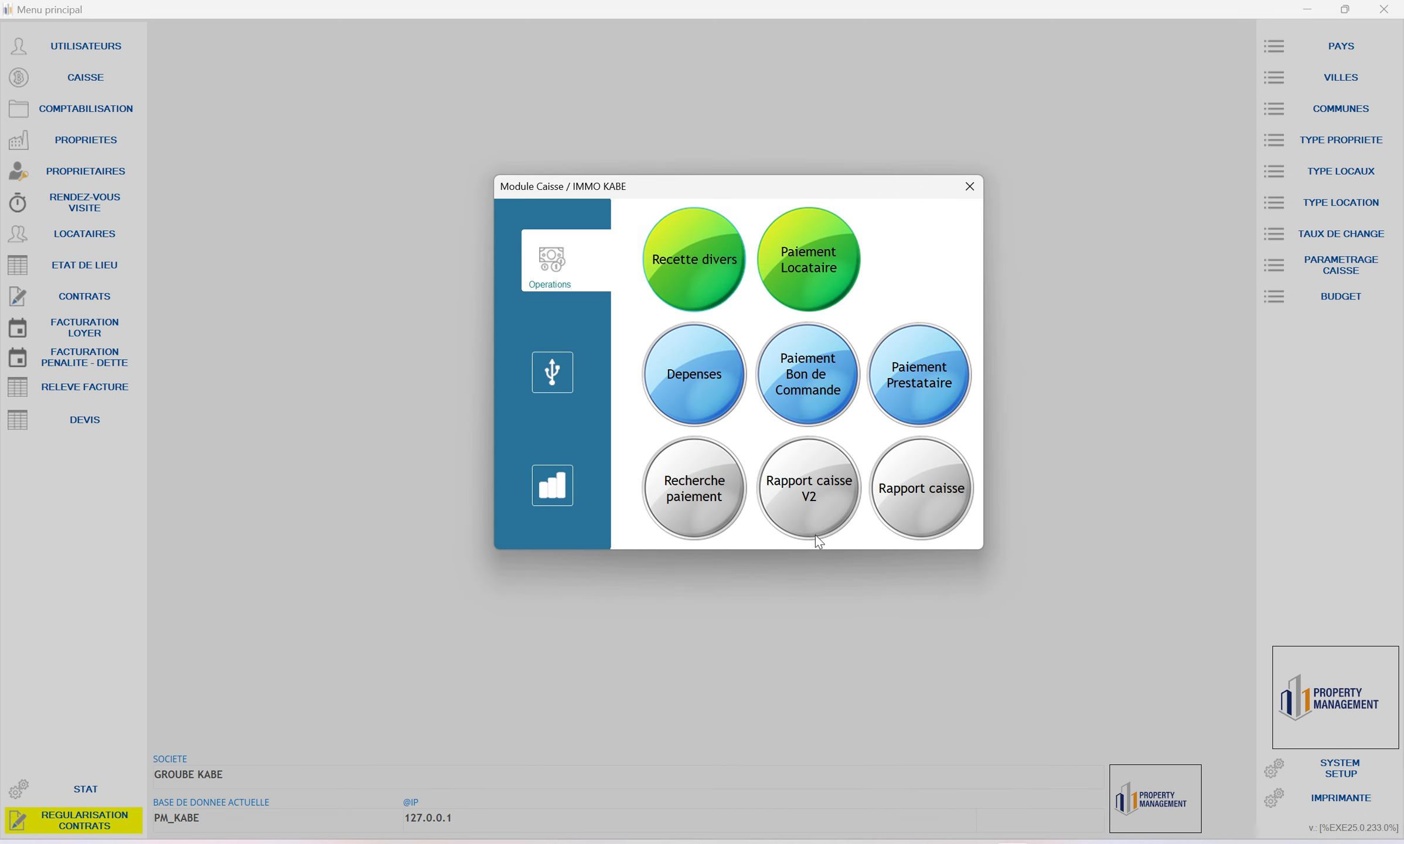
Load the cash report for USD - CAISSE SUPERVISUER DOLLARS with the period's end time set to 12:50.
left_click(935, 492)
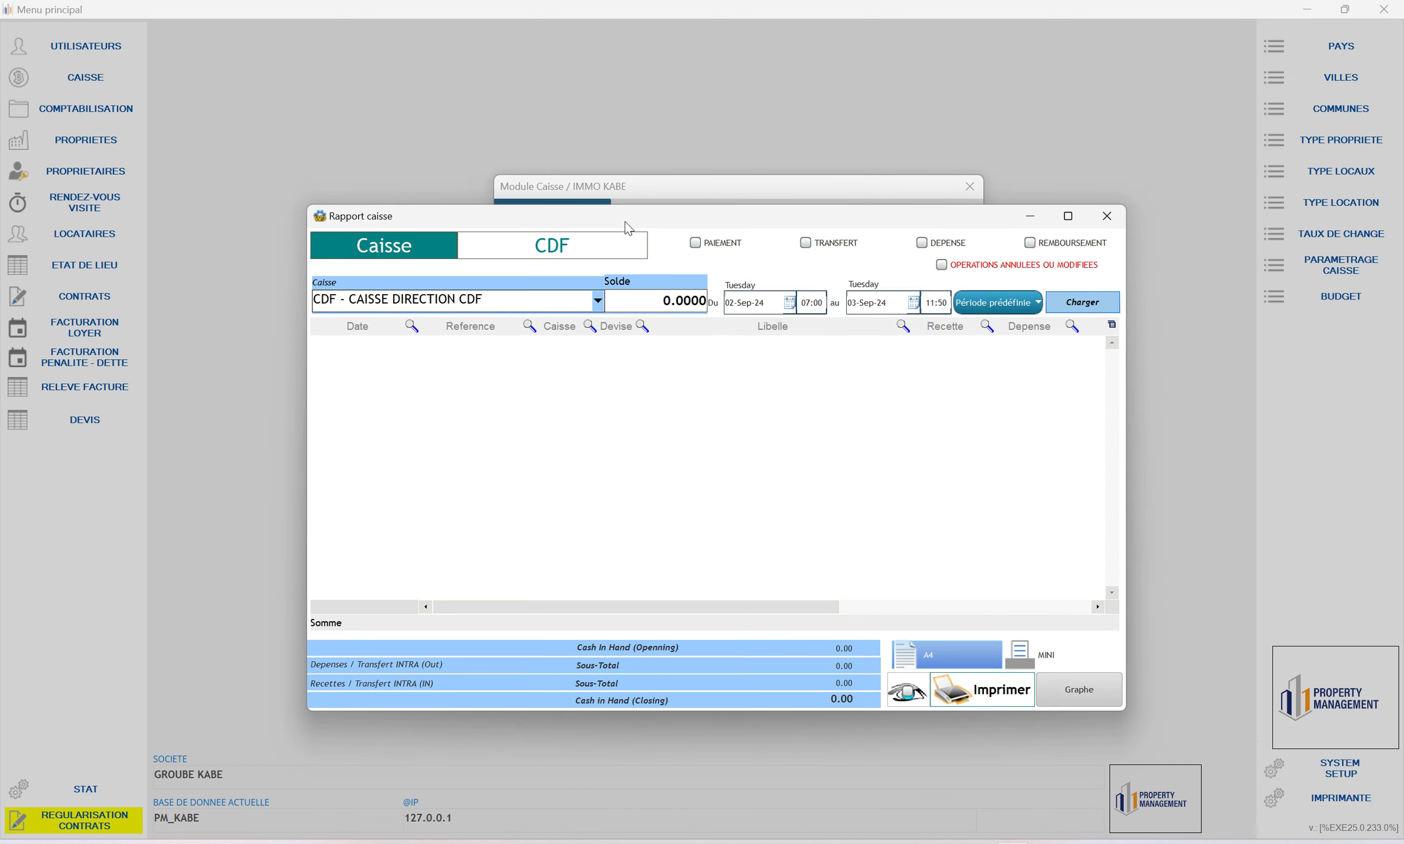
left_click(502, 308)
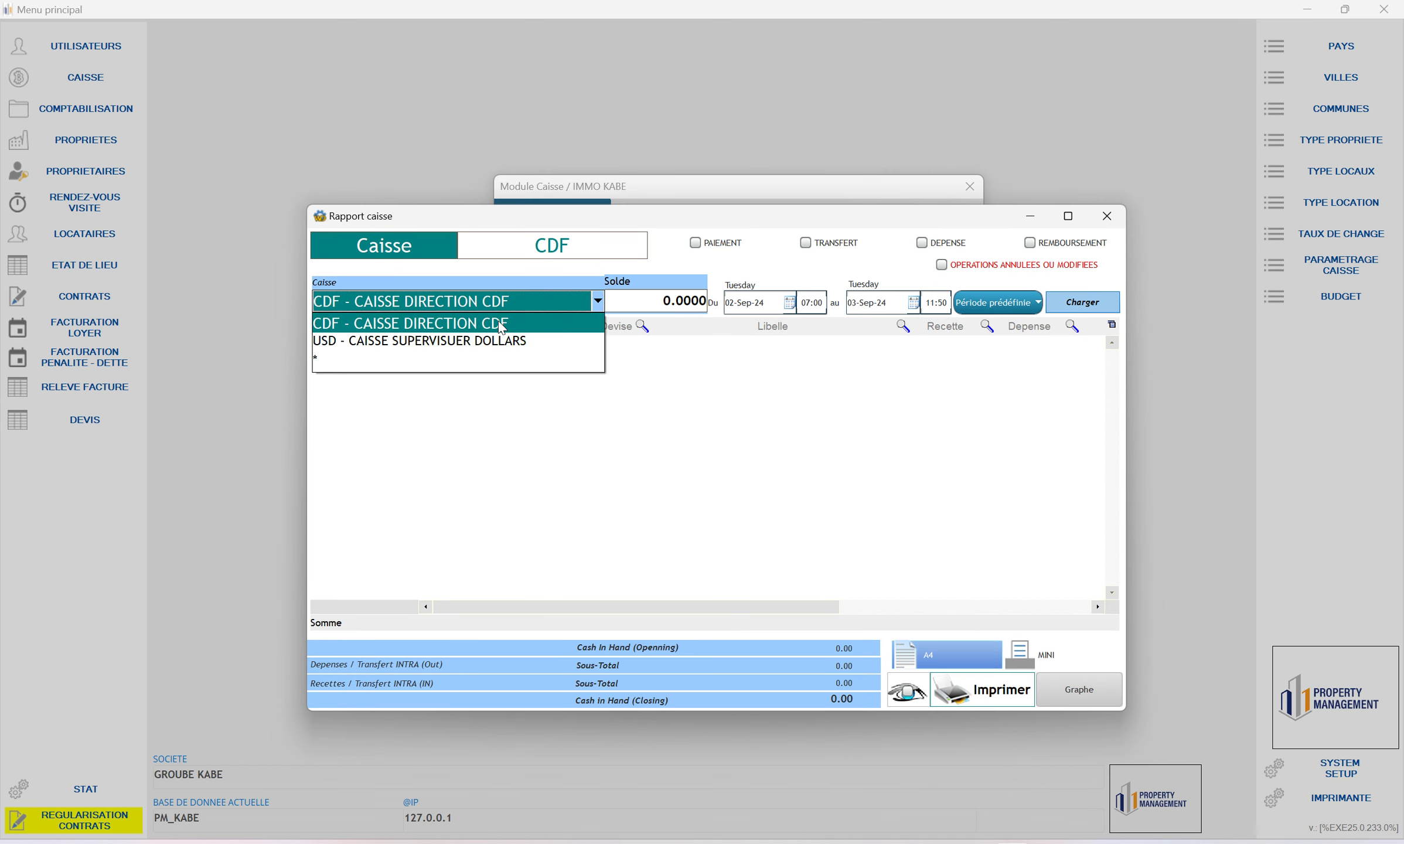
left_click(493, 349)
left_click(927, 304)
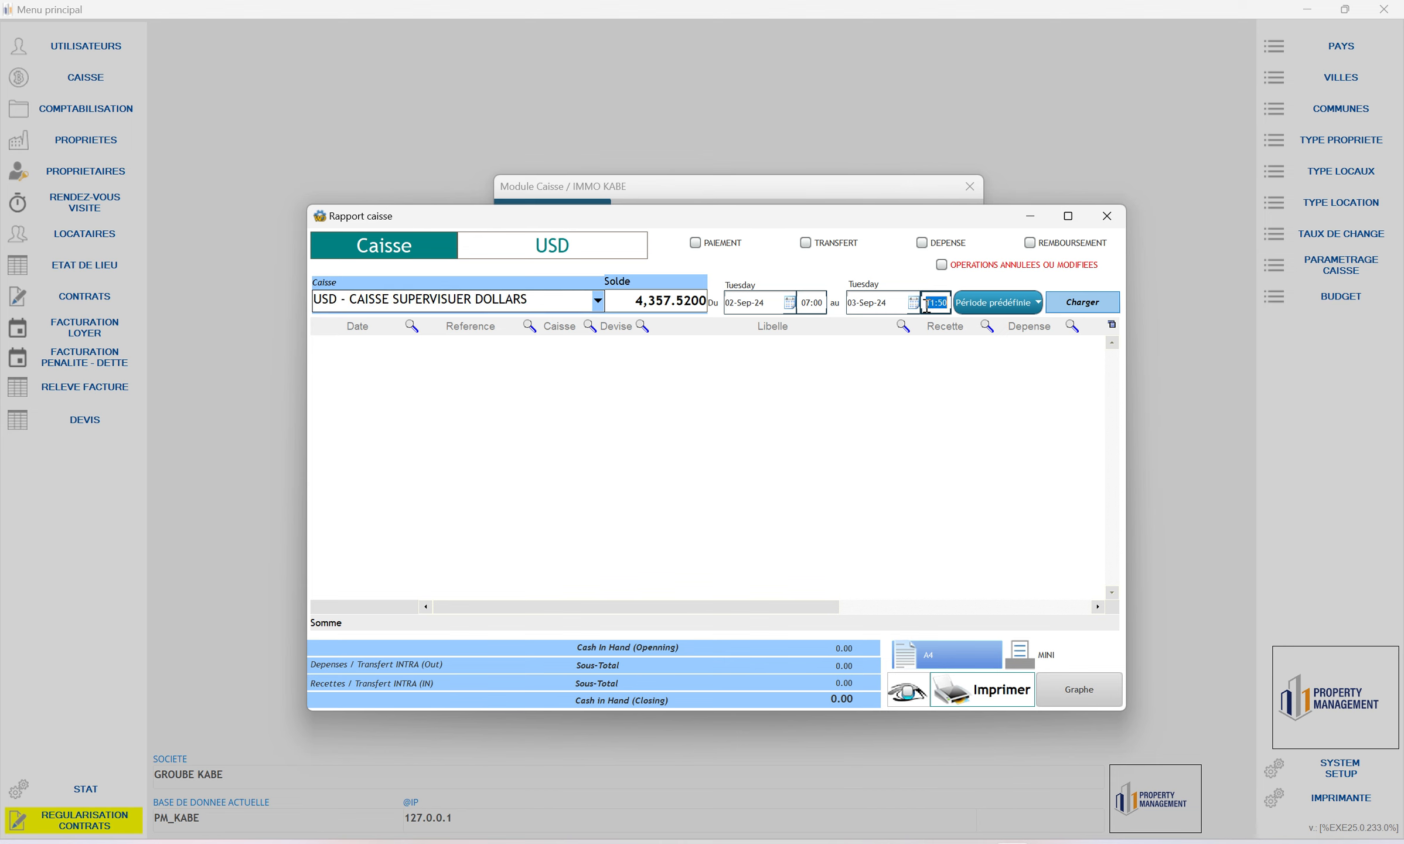
left_click(925, 305)
type("12")
left_click(1092, 309)
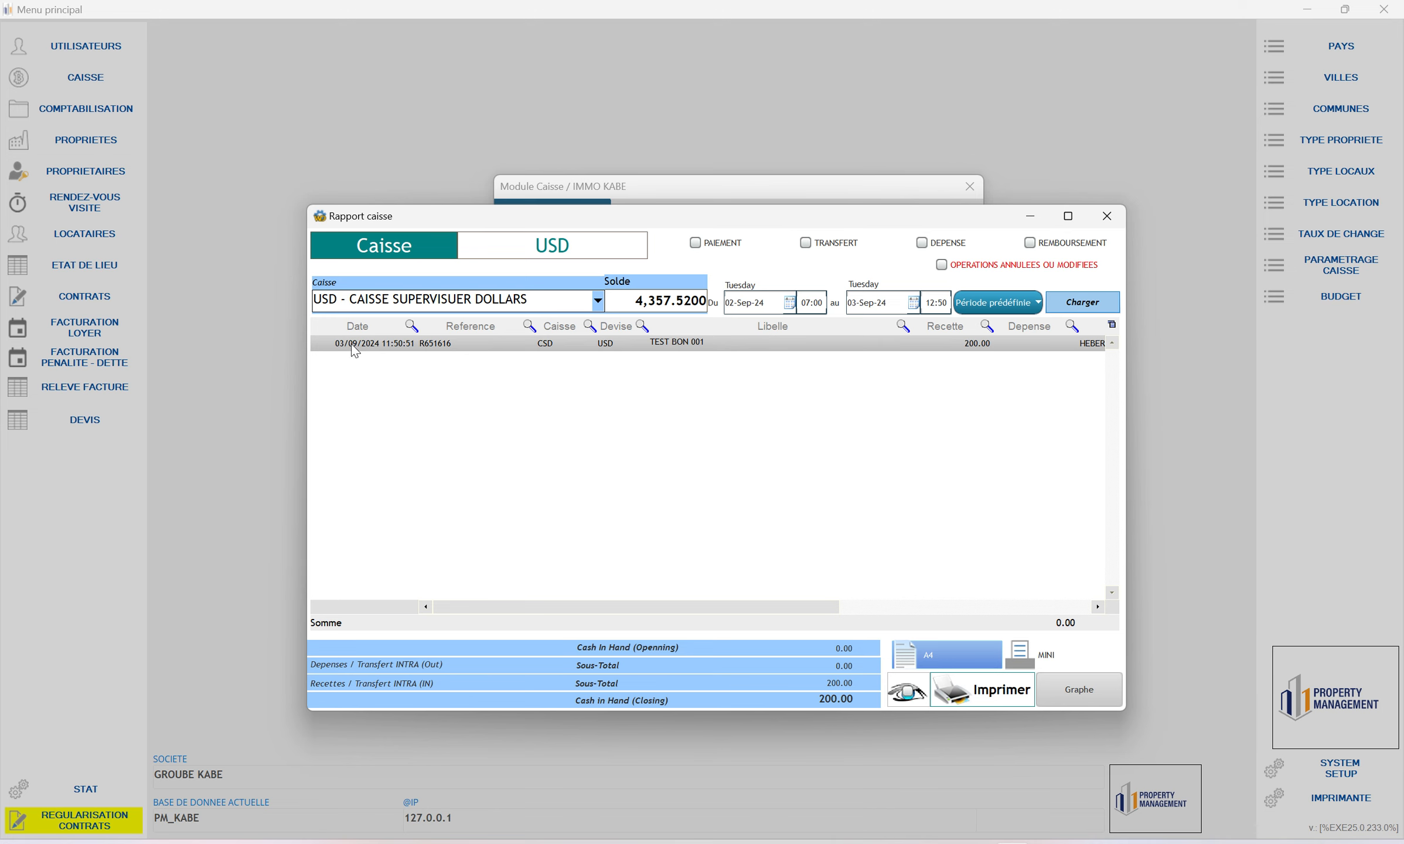
Open the TEST BON 001 receipt for modification and set its operation date to 01/06/2024.
right_click(786, 347)
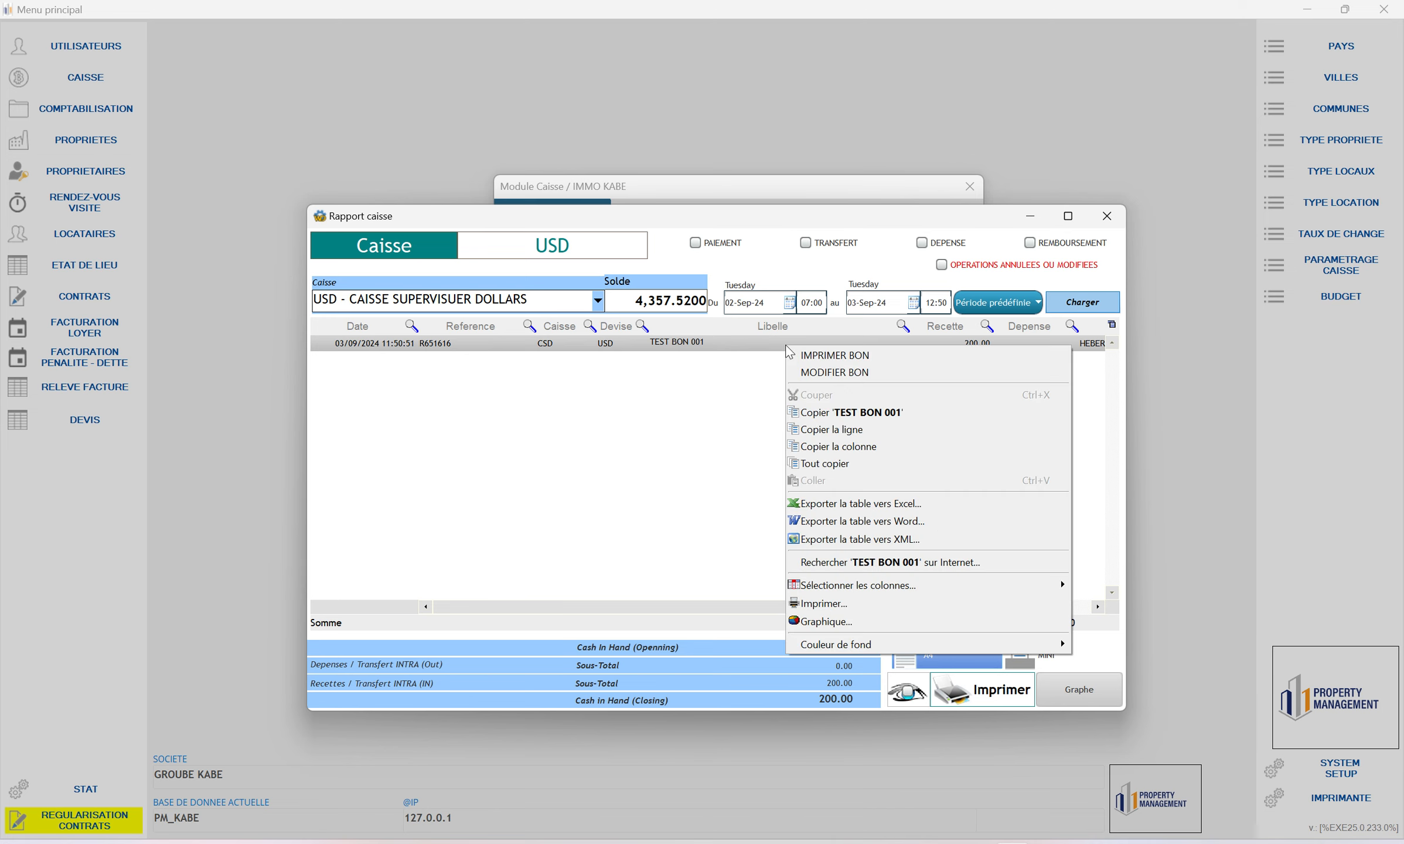
left_click(821, 384)
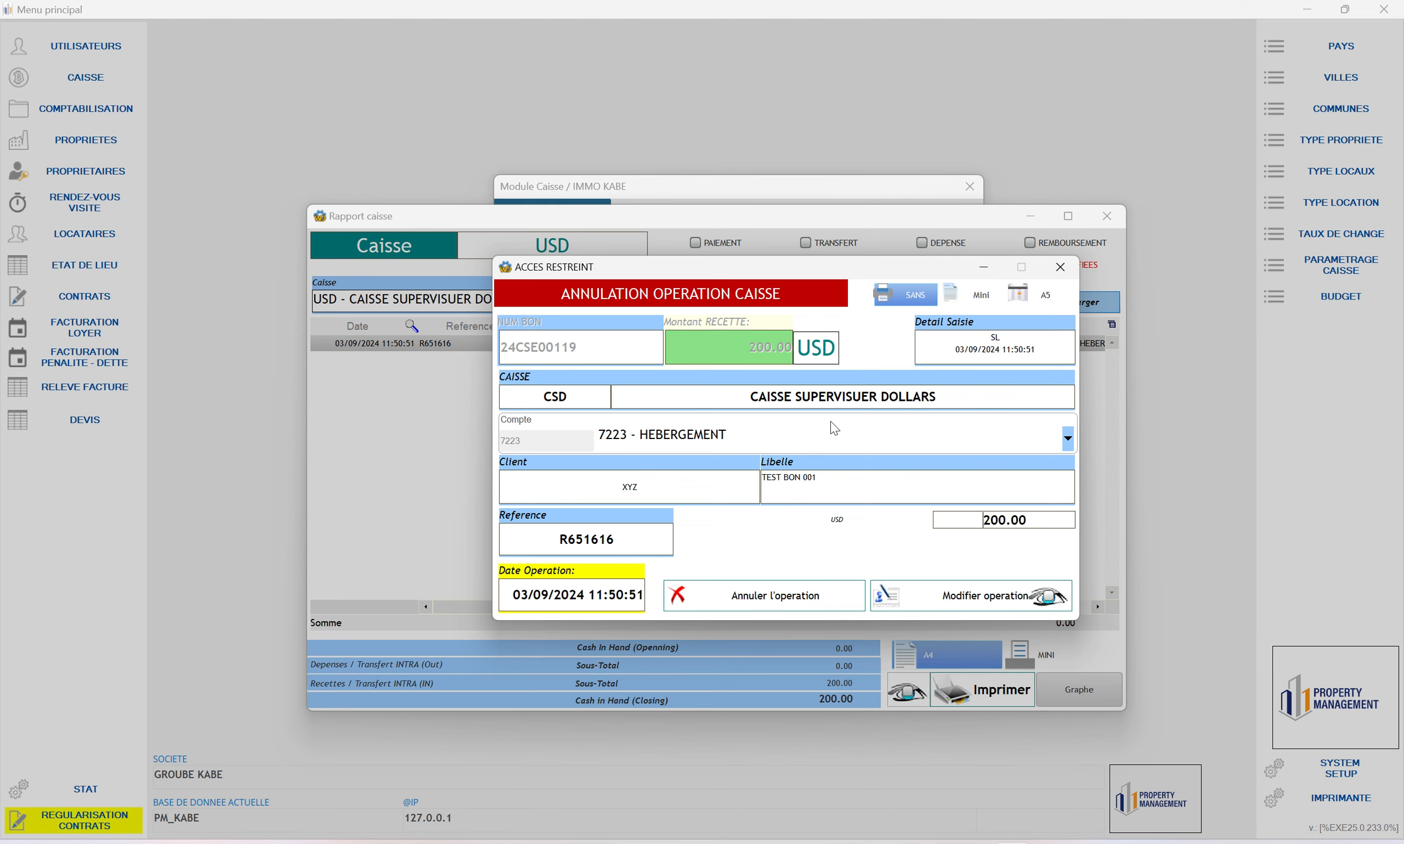
left_click(720, 438)
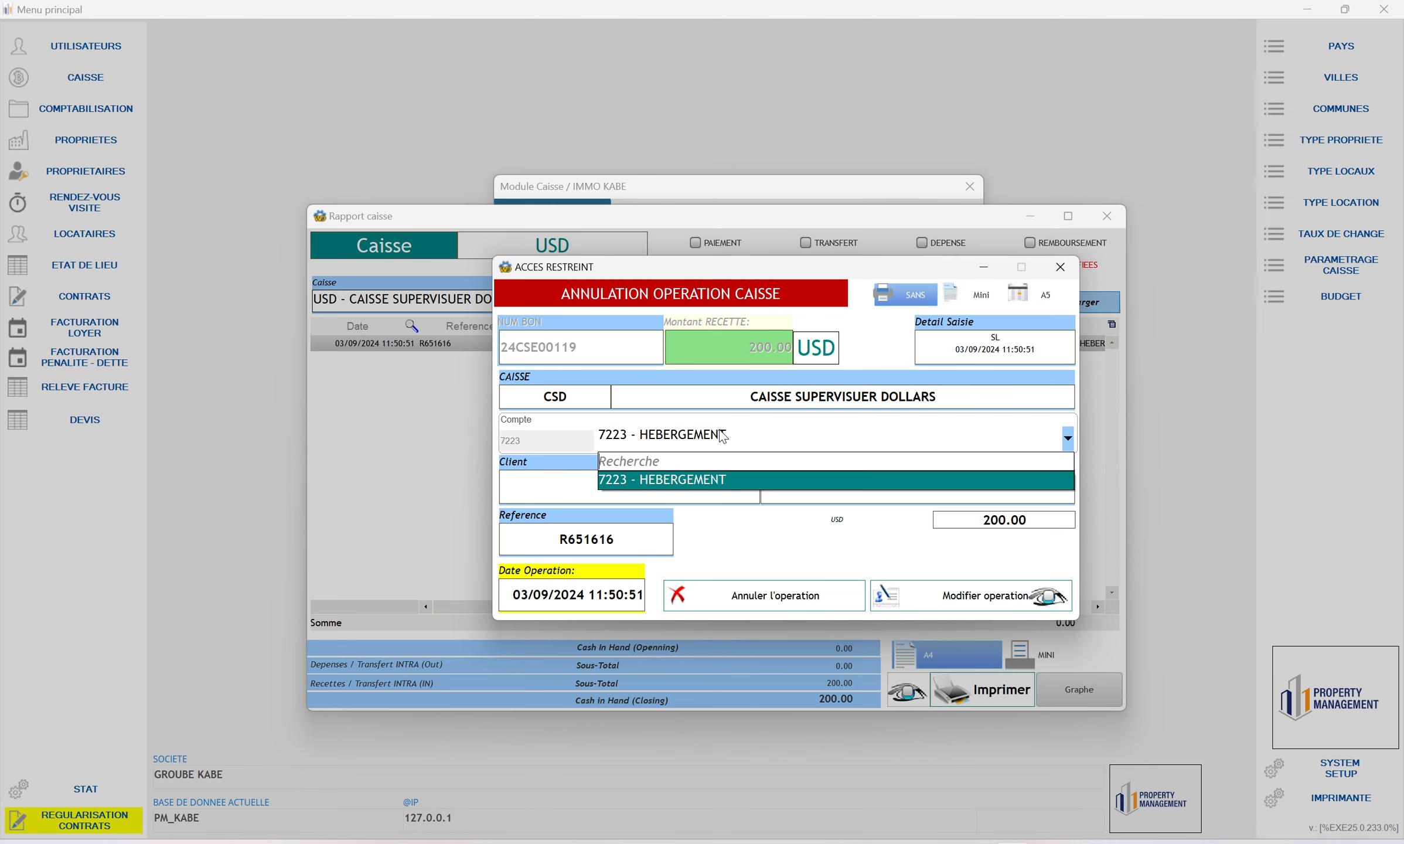
left_click(722, 436)
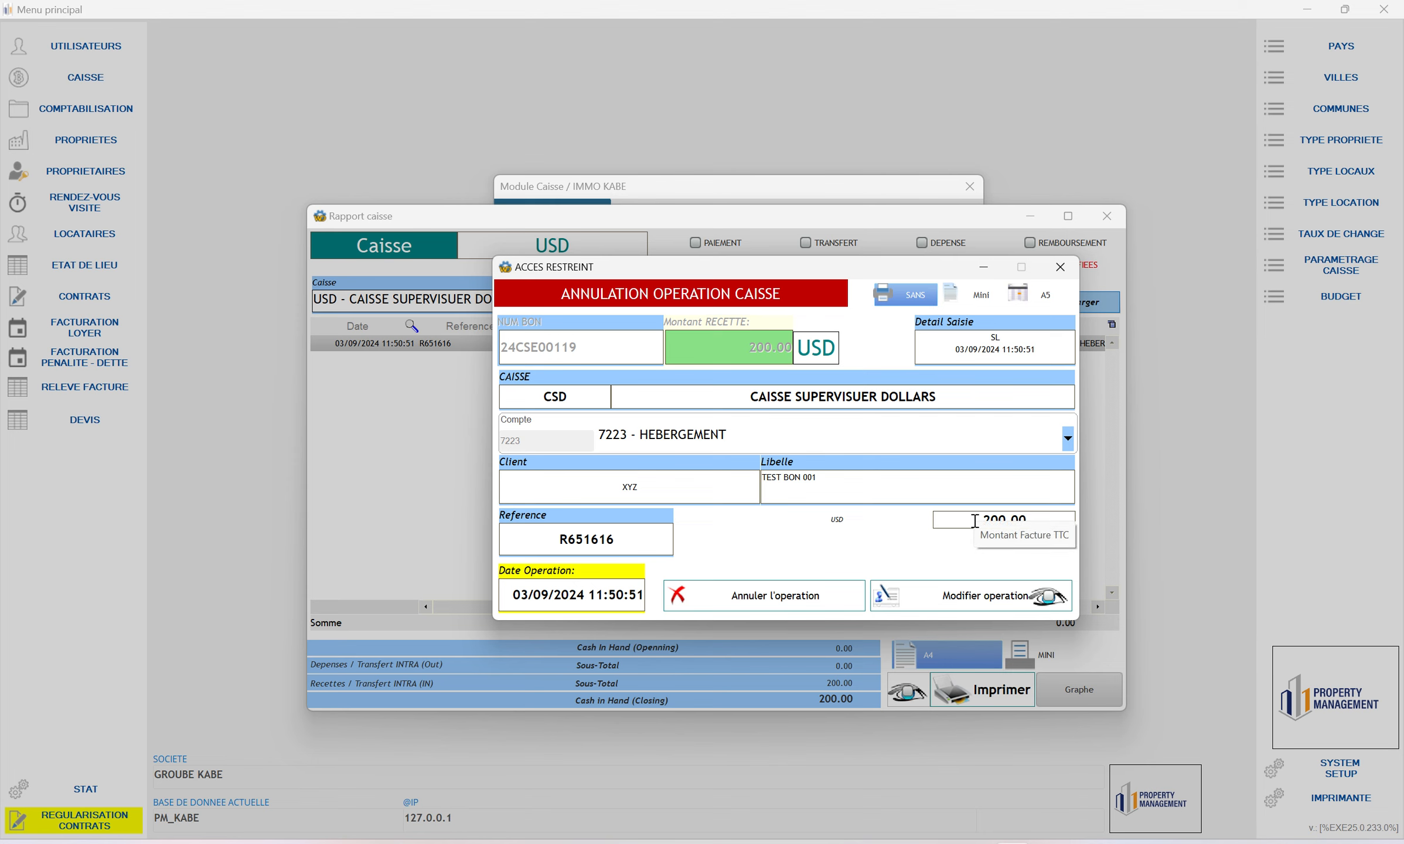
left_click(955, 521)
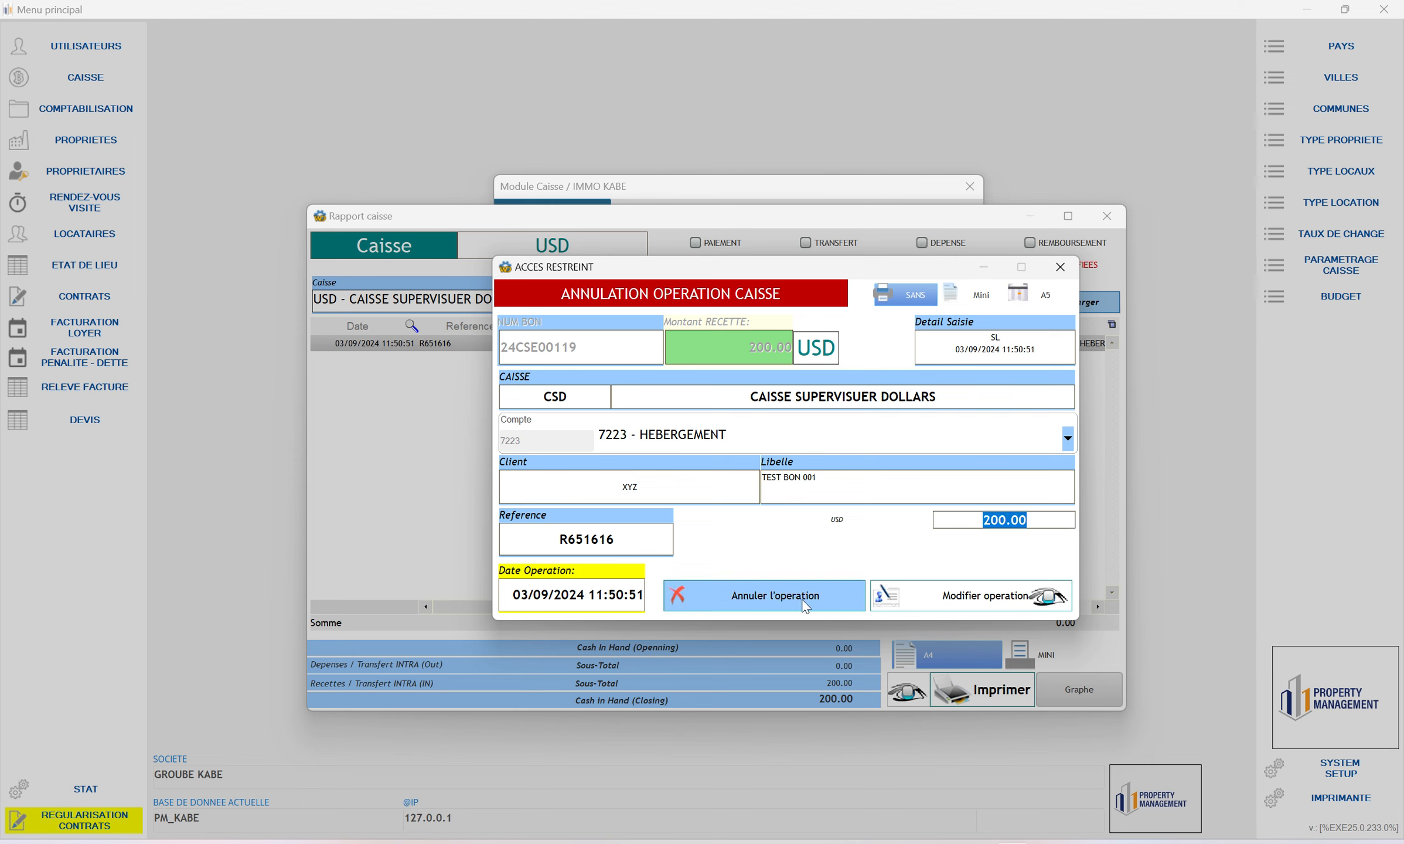
left_click(521, 595)
left_click(508, 593)
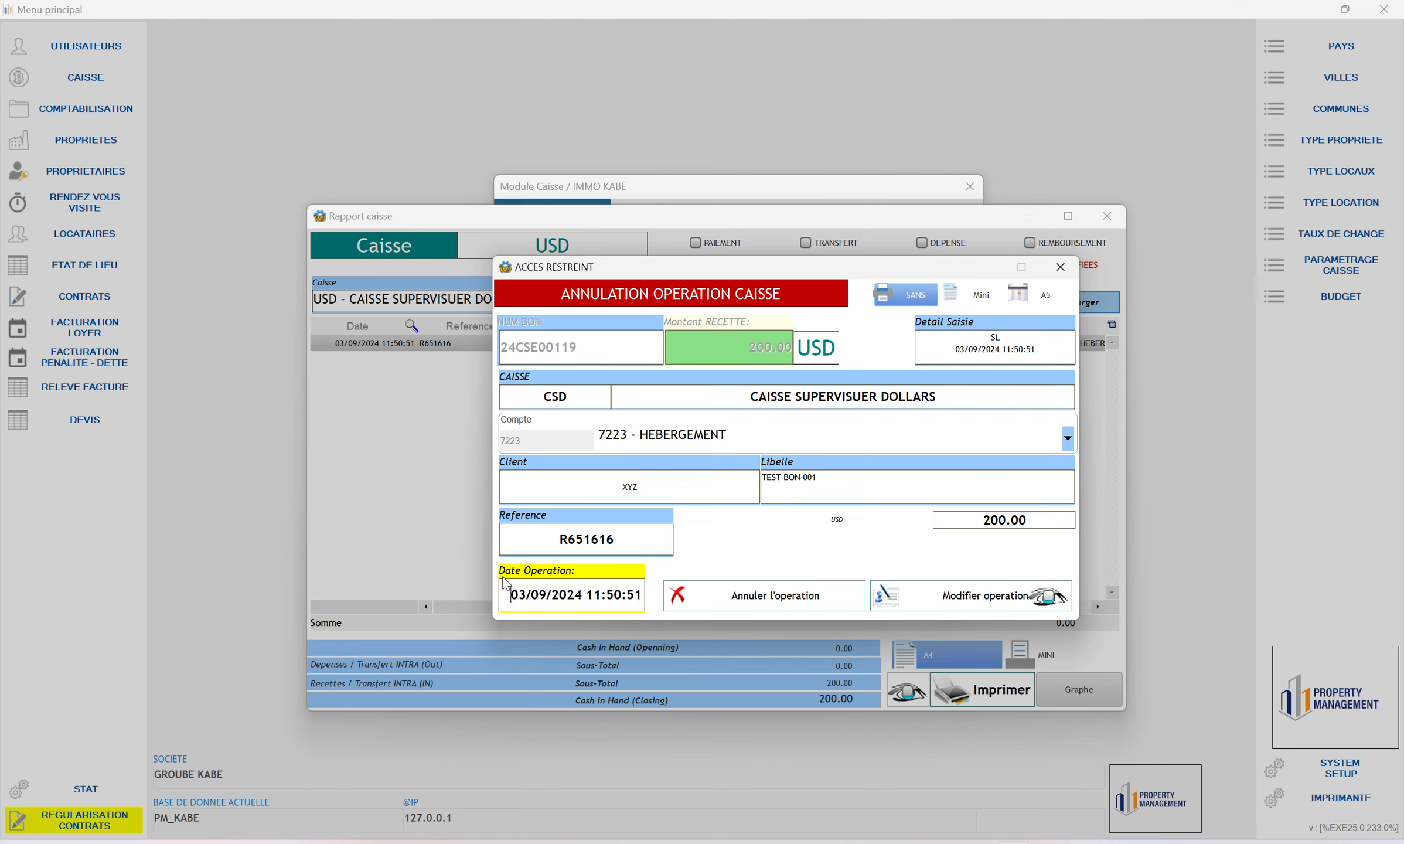
type("0106")
key("Tab")
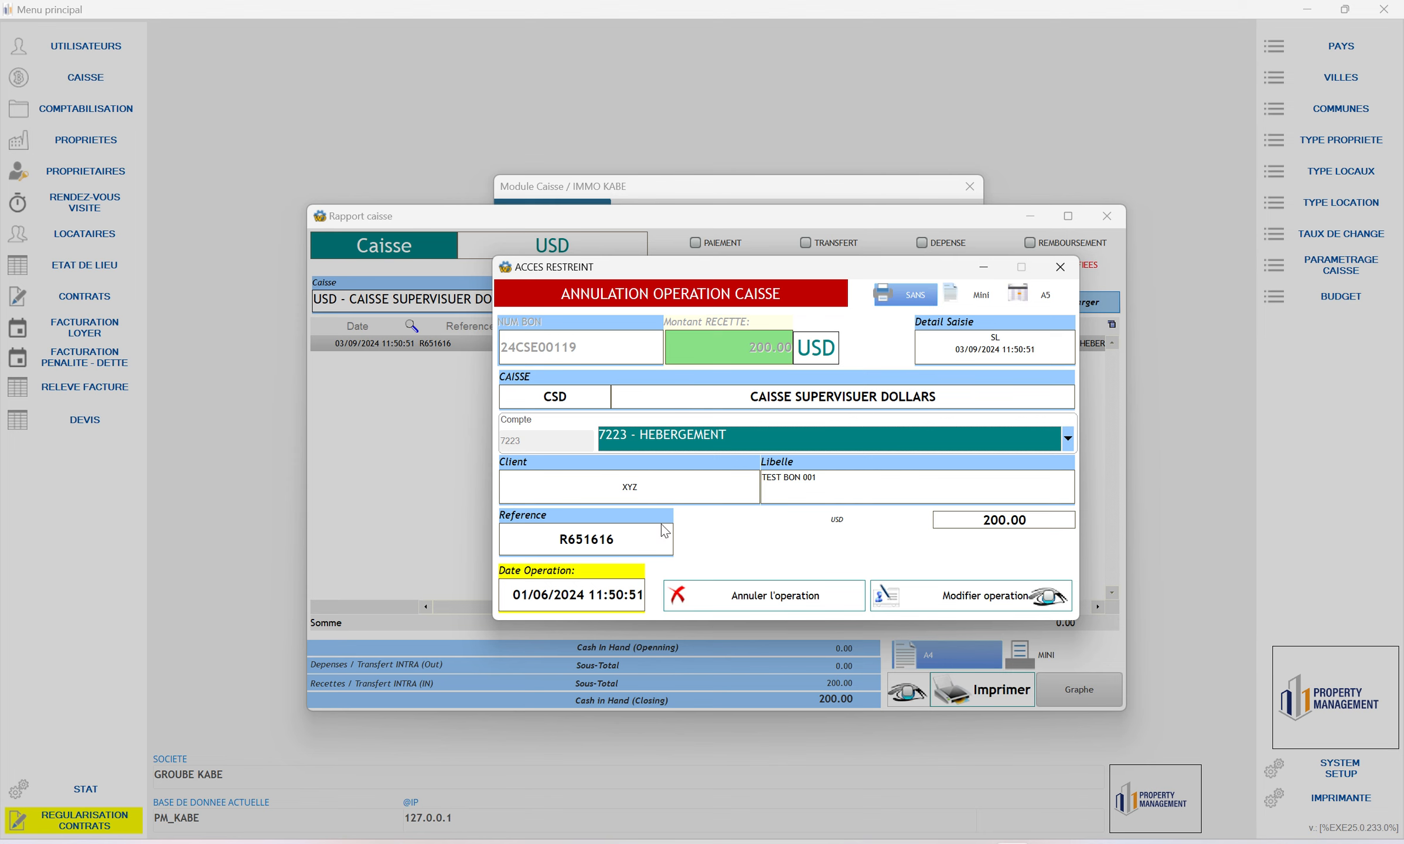
Change the receipt's label to TEST BON 001 (MODIF).
left_click(652, 487)
left_click(876, 487)
type("frrf")
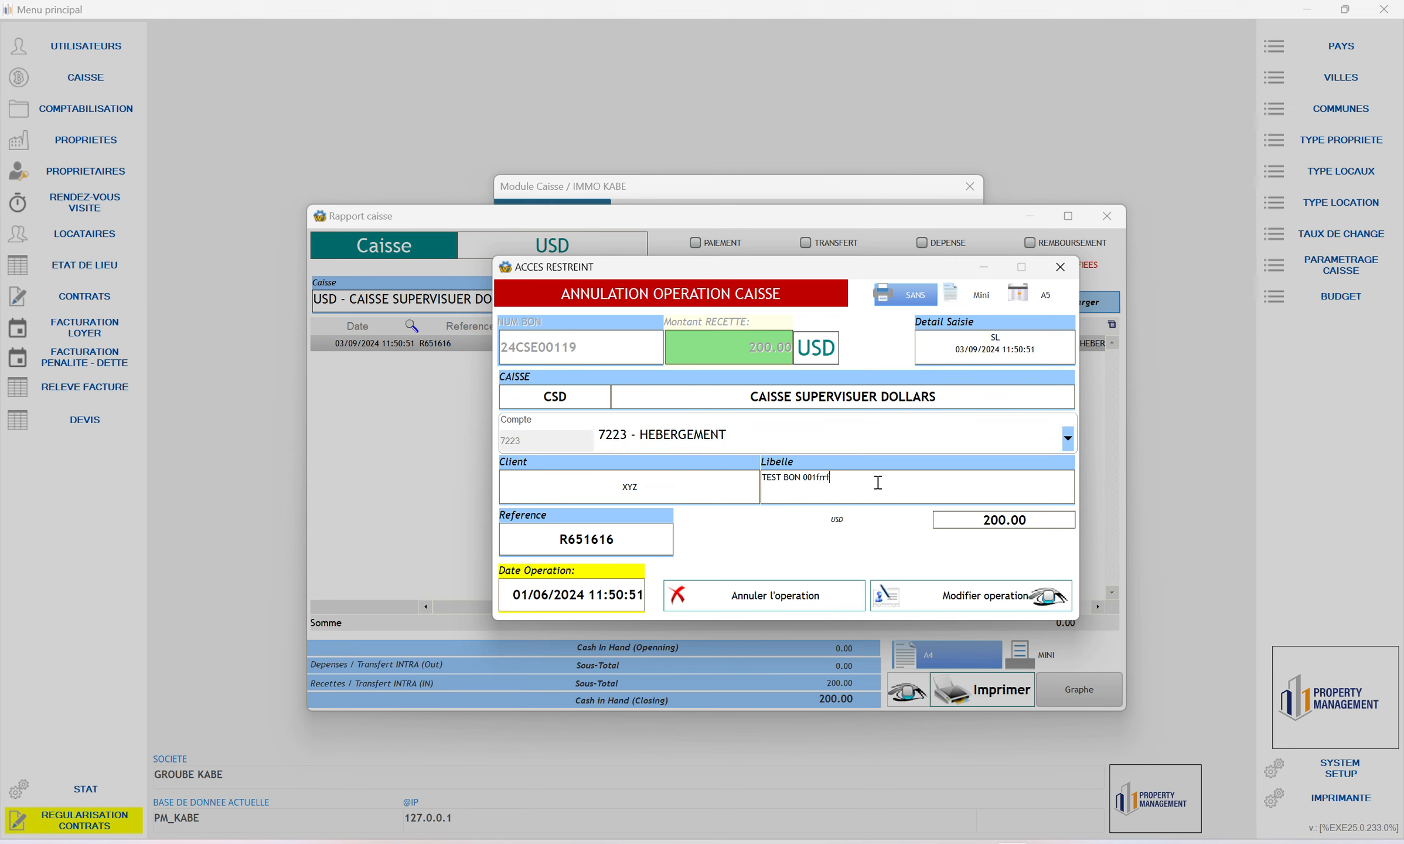
key("BackSpace")
key("BackSpace")
type("(MODIF")
left_click_drag(650, 271, 660, 303)
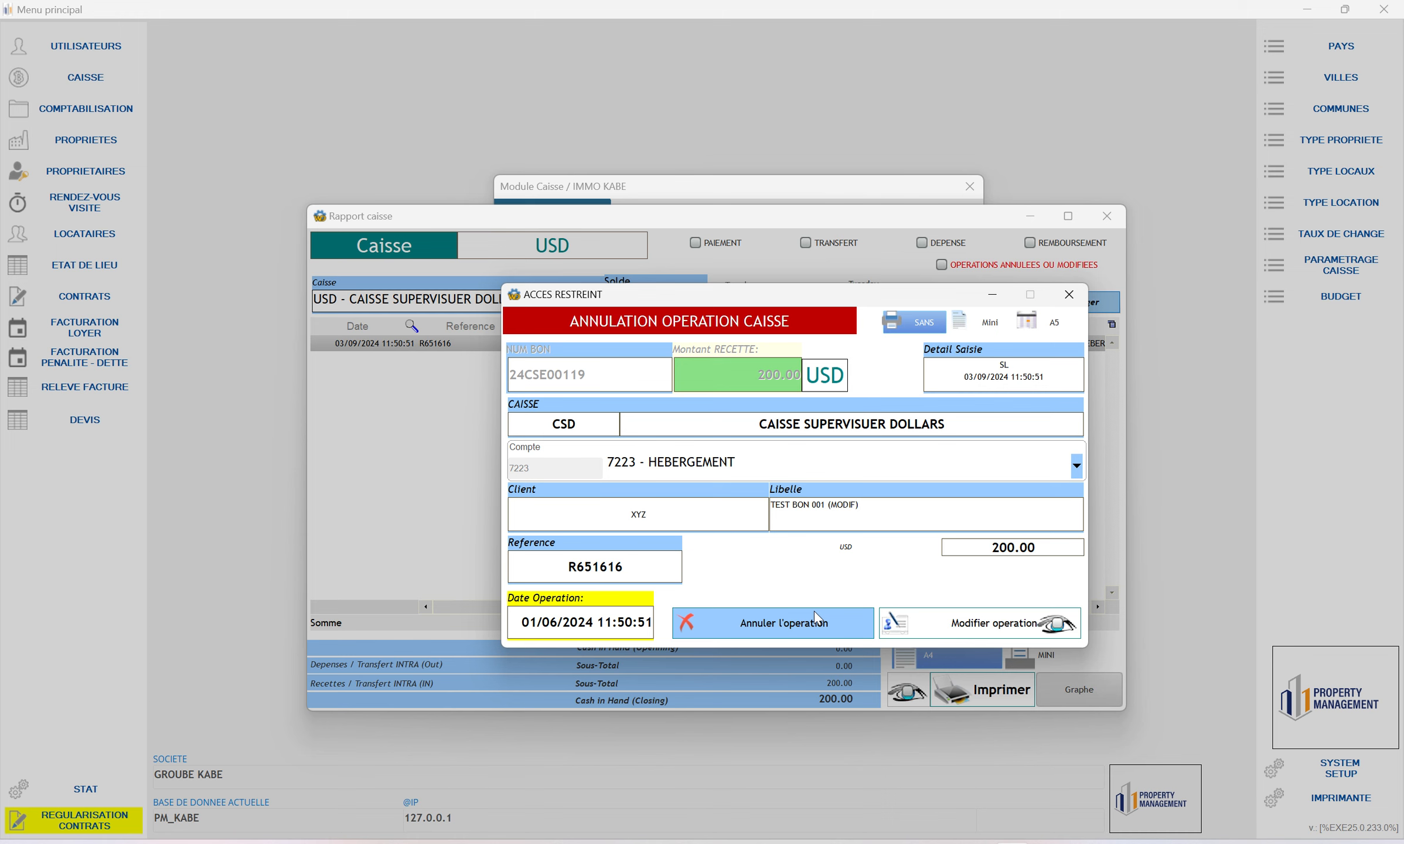
Submit the receipt modification and authorise it with the user's login and password.
left_click(1058, 628)
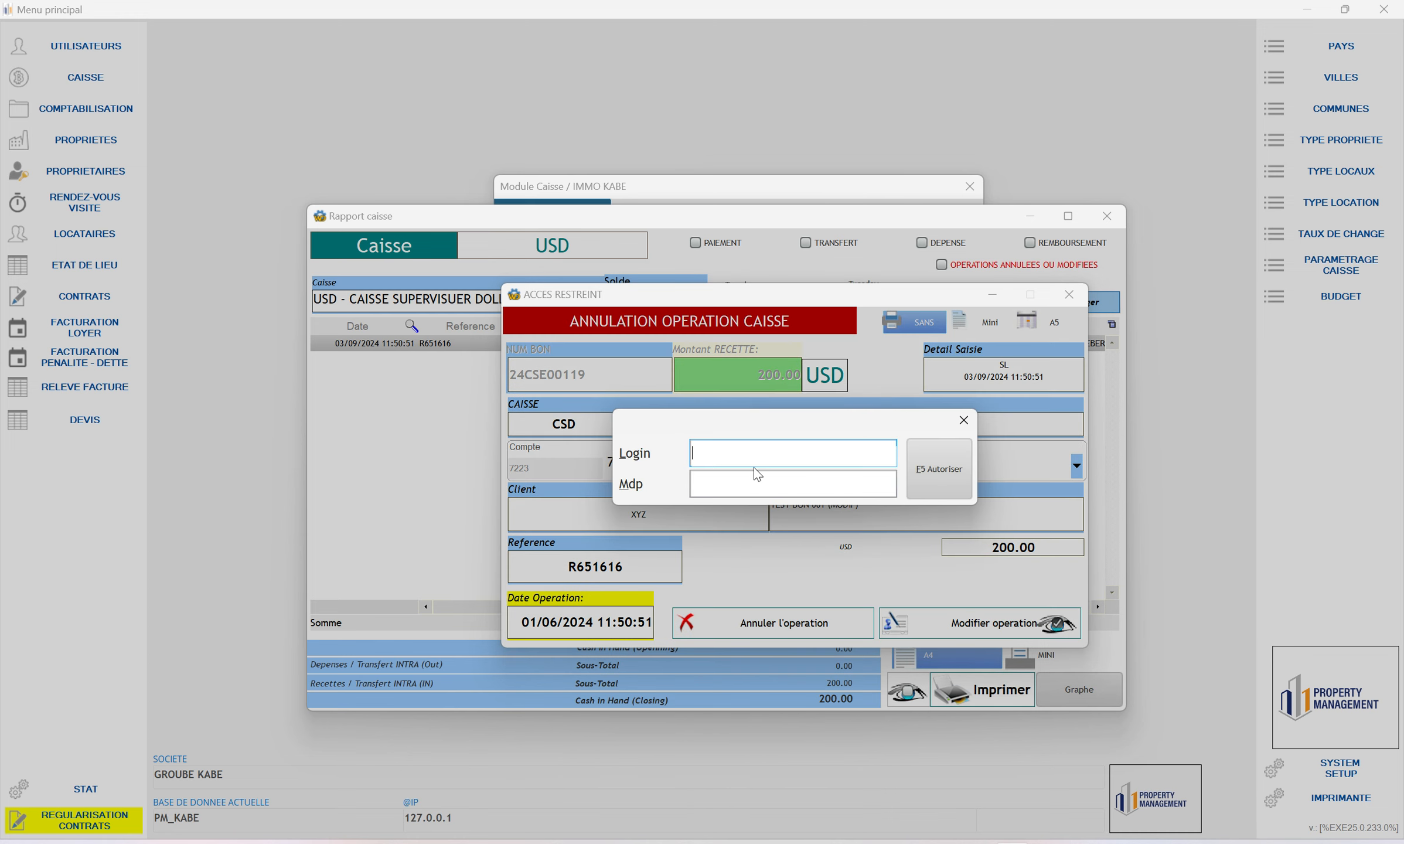
type("slim")
key("Tab")
type("•••••••")
left_click(939, 473)
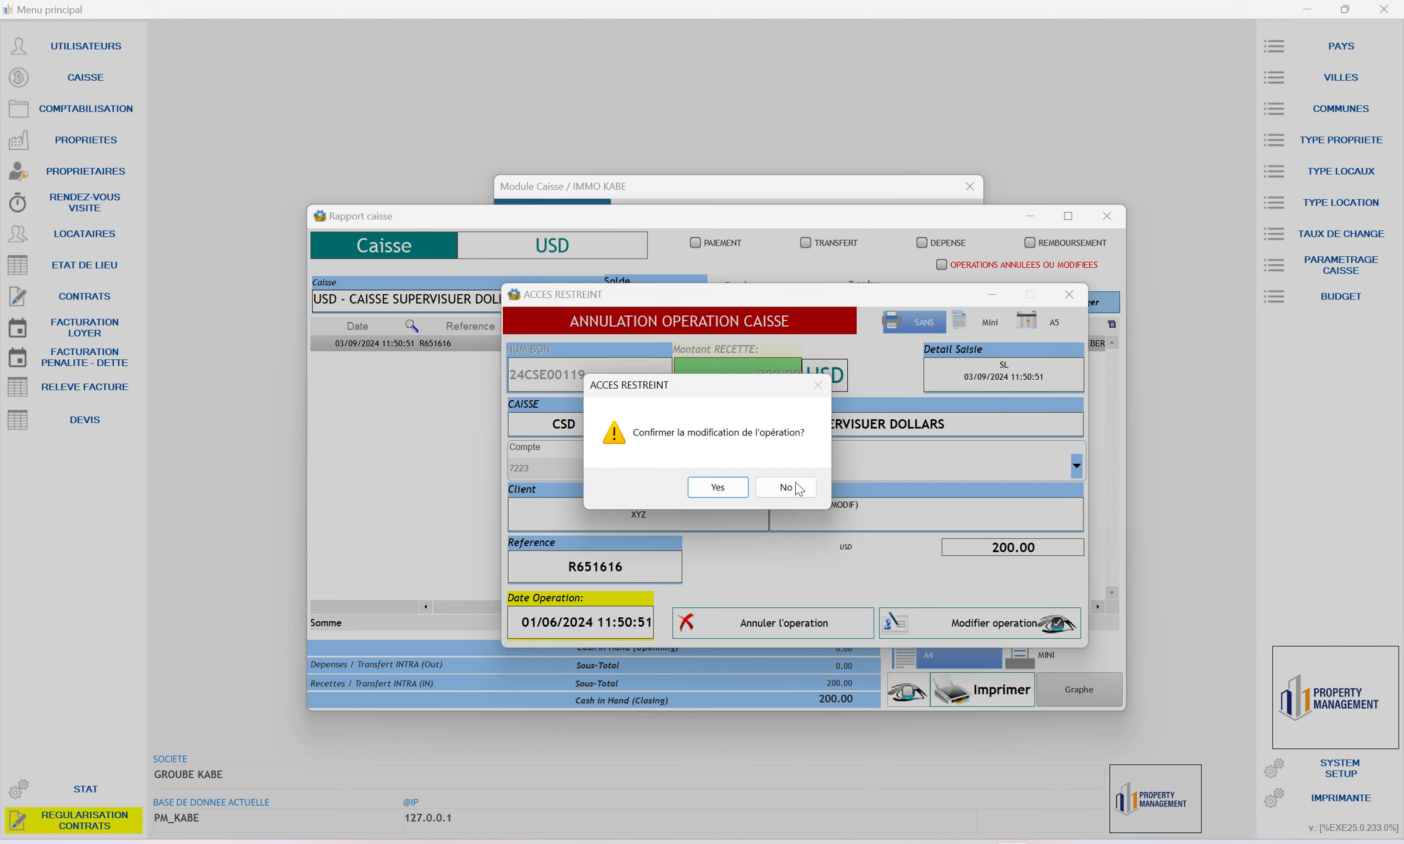
Confirm the operation's modification, accept the consequences notice and close the modification form.
left_click(700, 488)
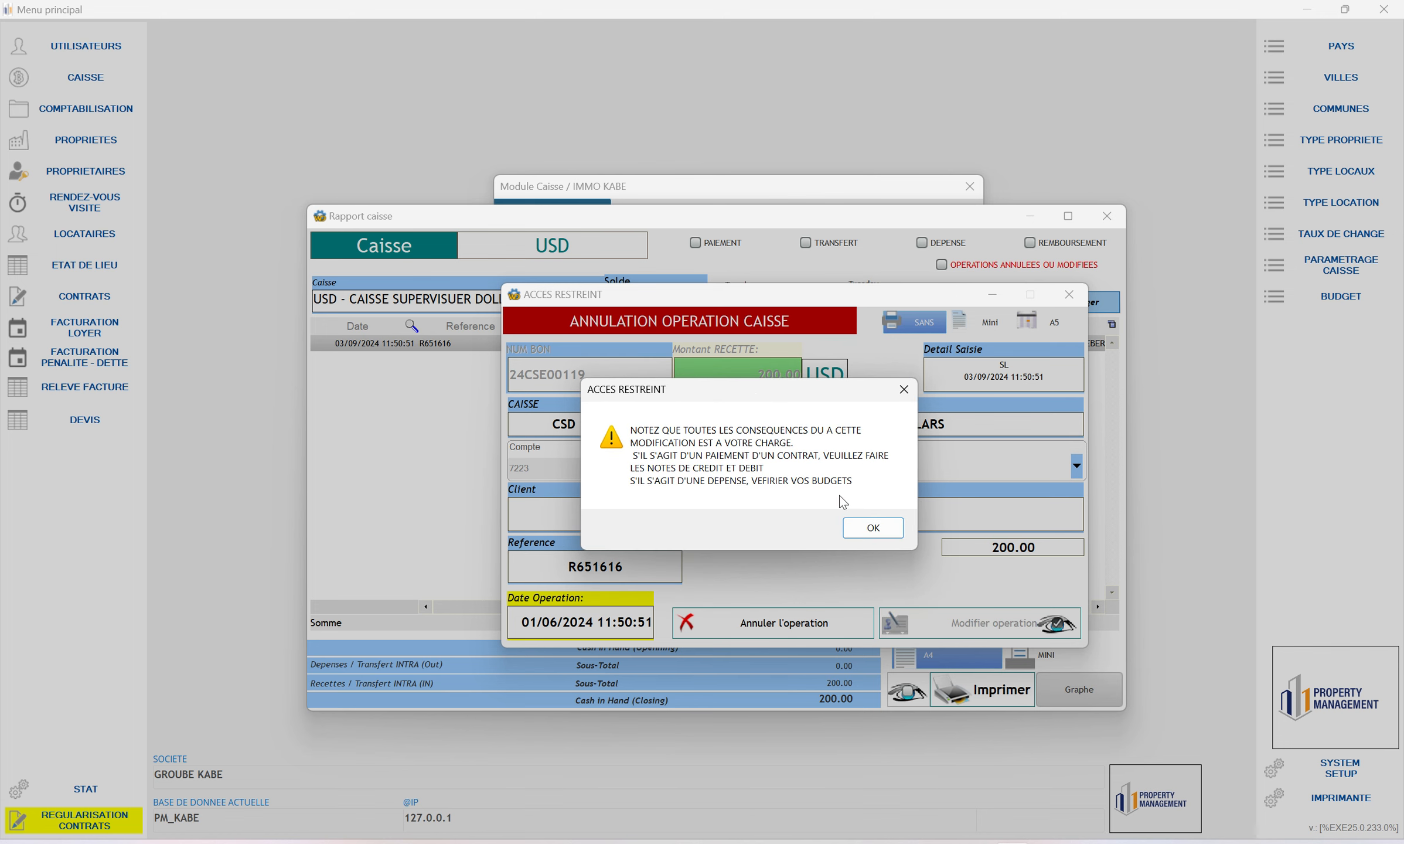
left_click(871, 527)
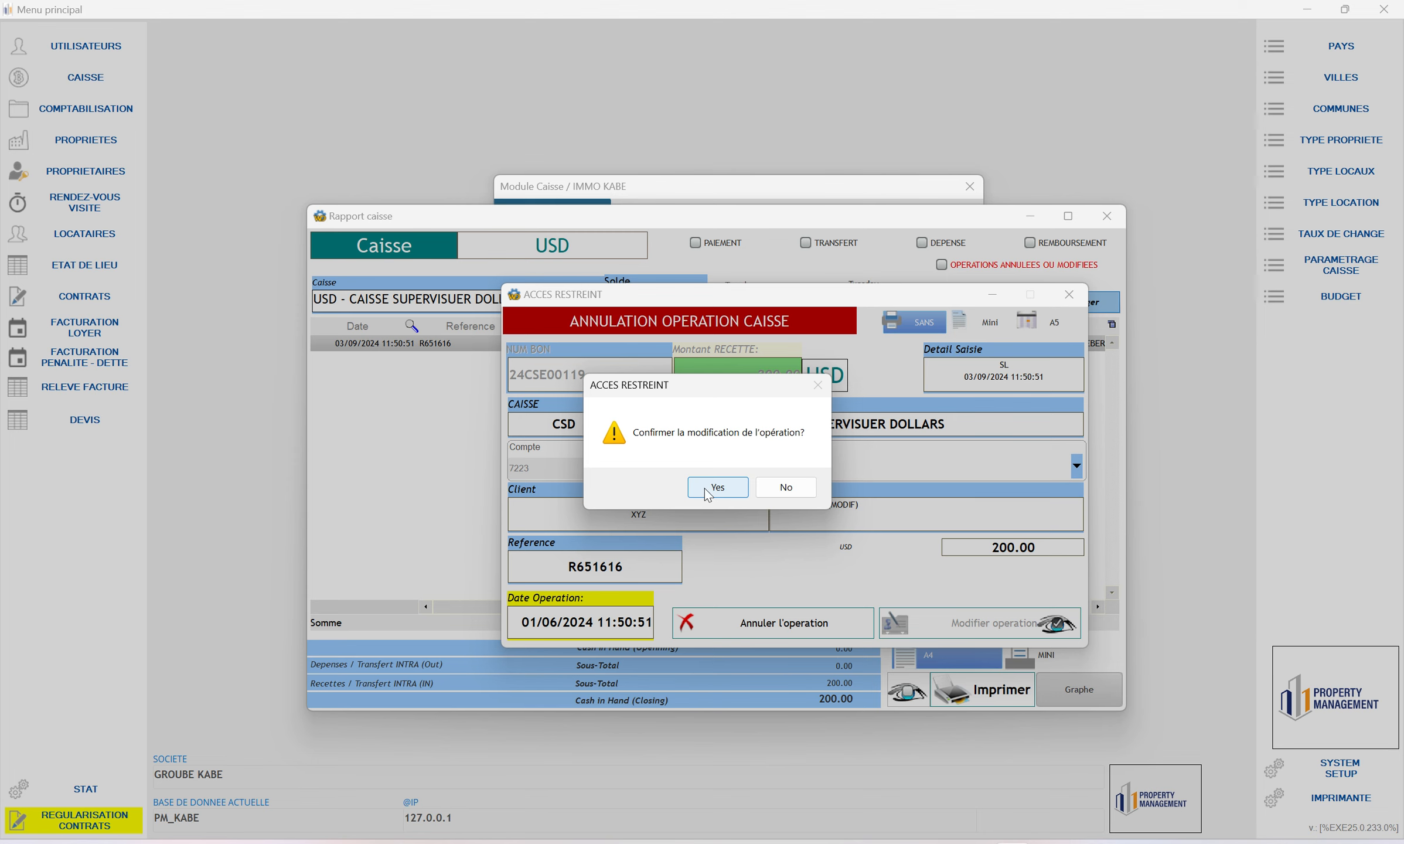
left_click_drag(743, 395, 809, 401)
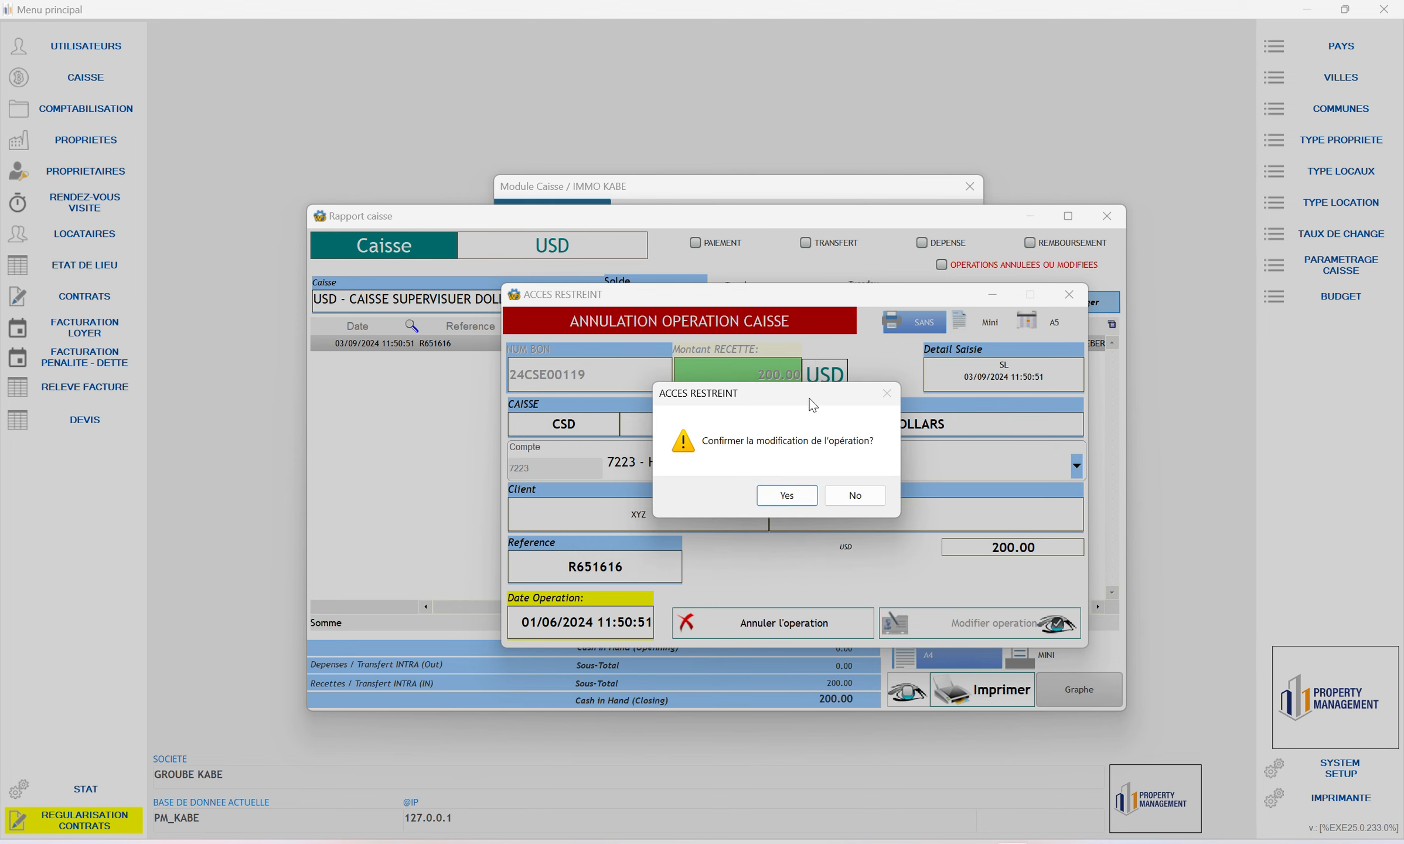
left_click(779, 495)
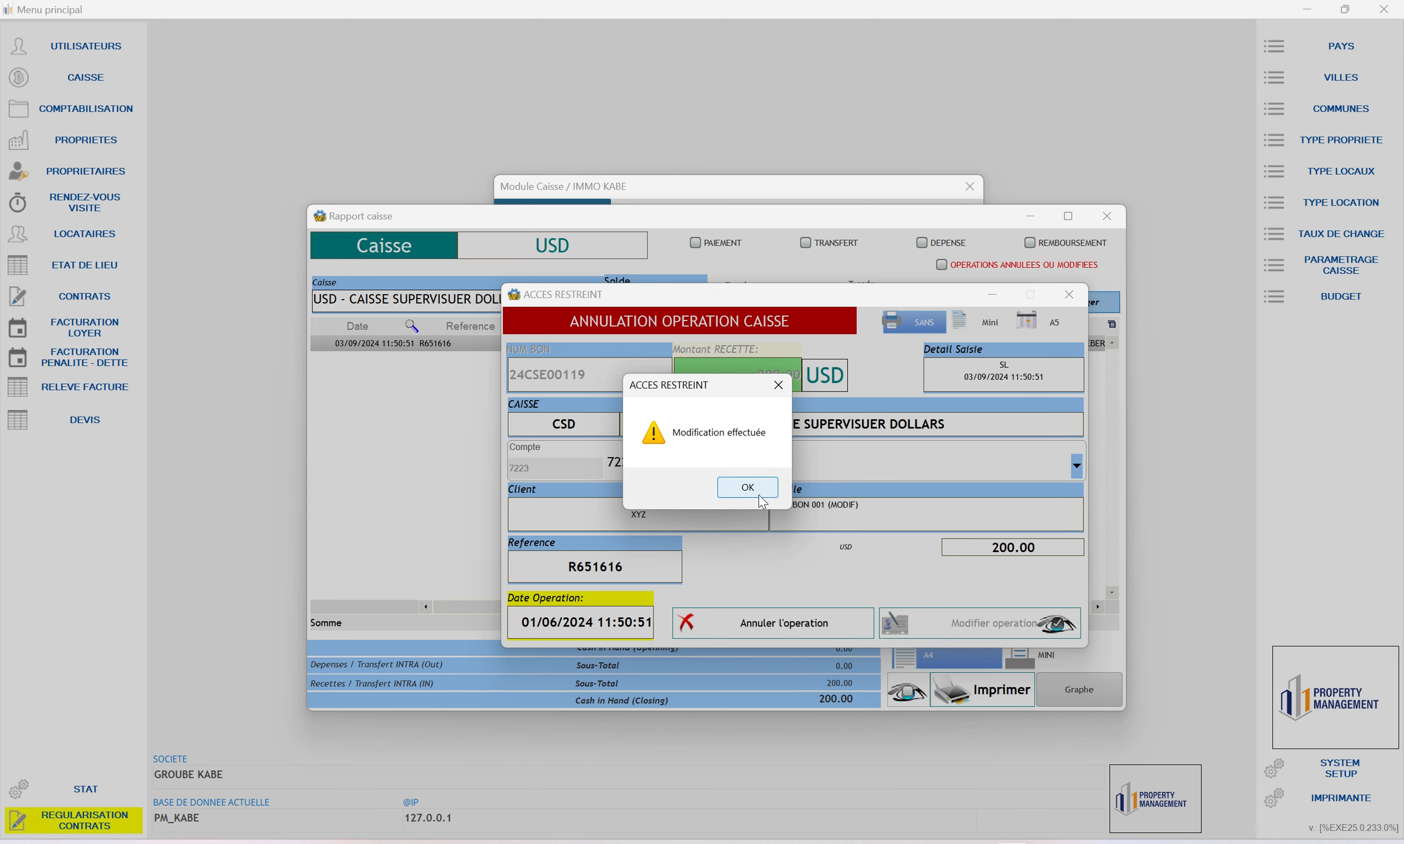
left_click(759, 496)
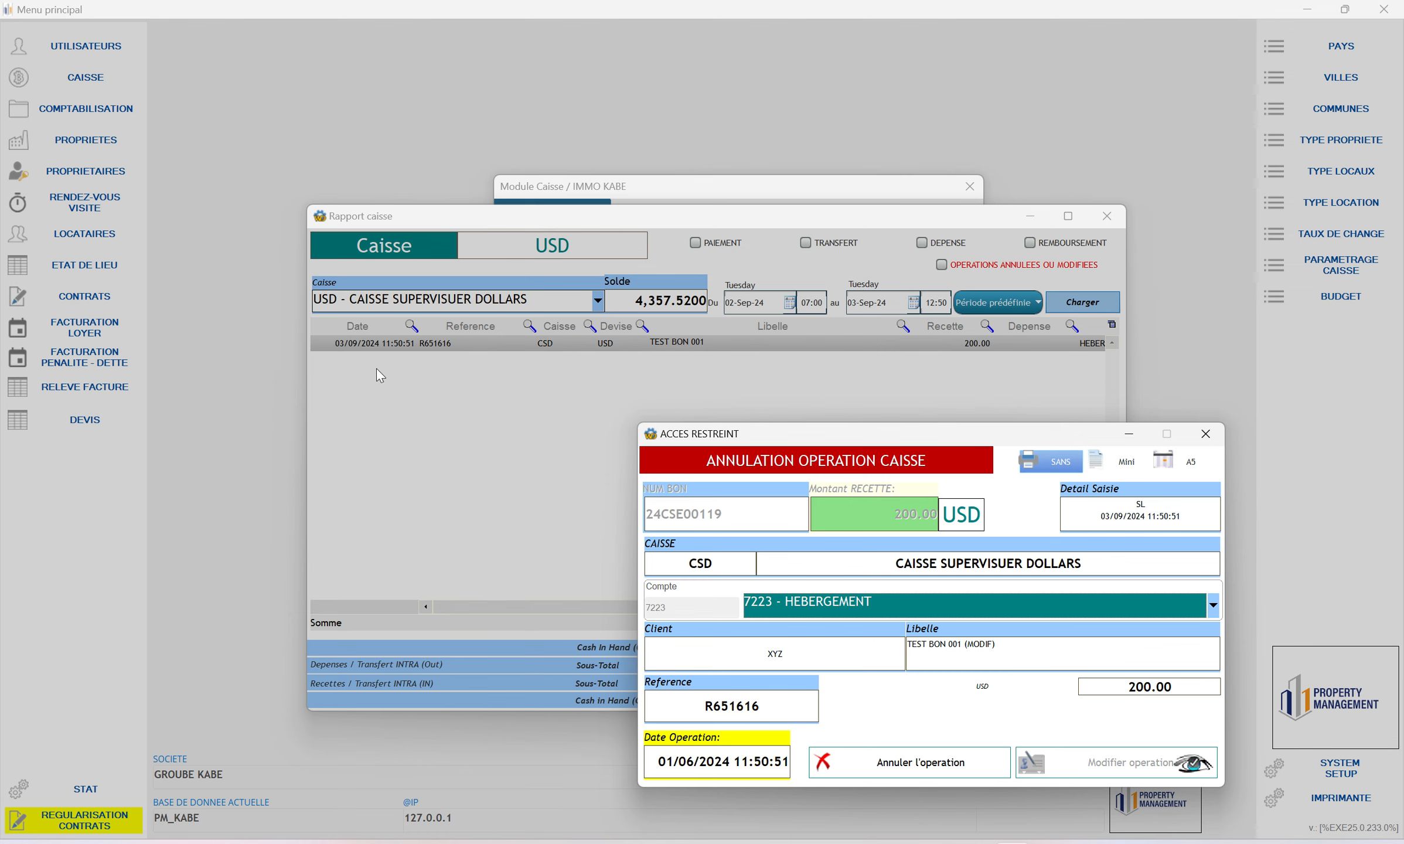
left_click(1216, 439)
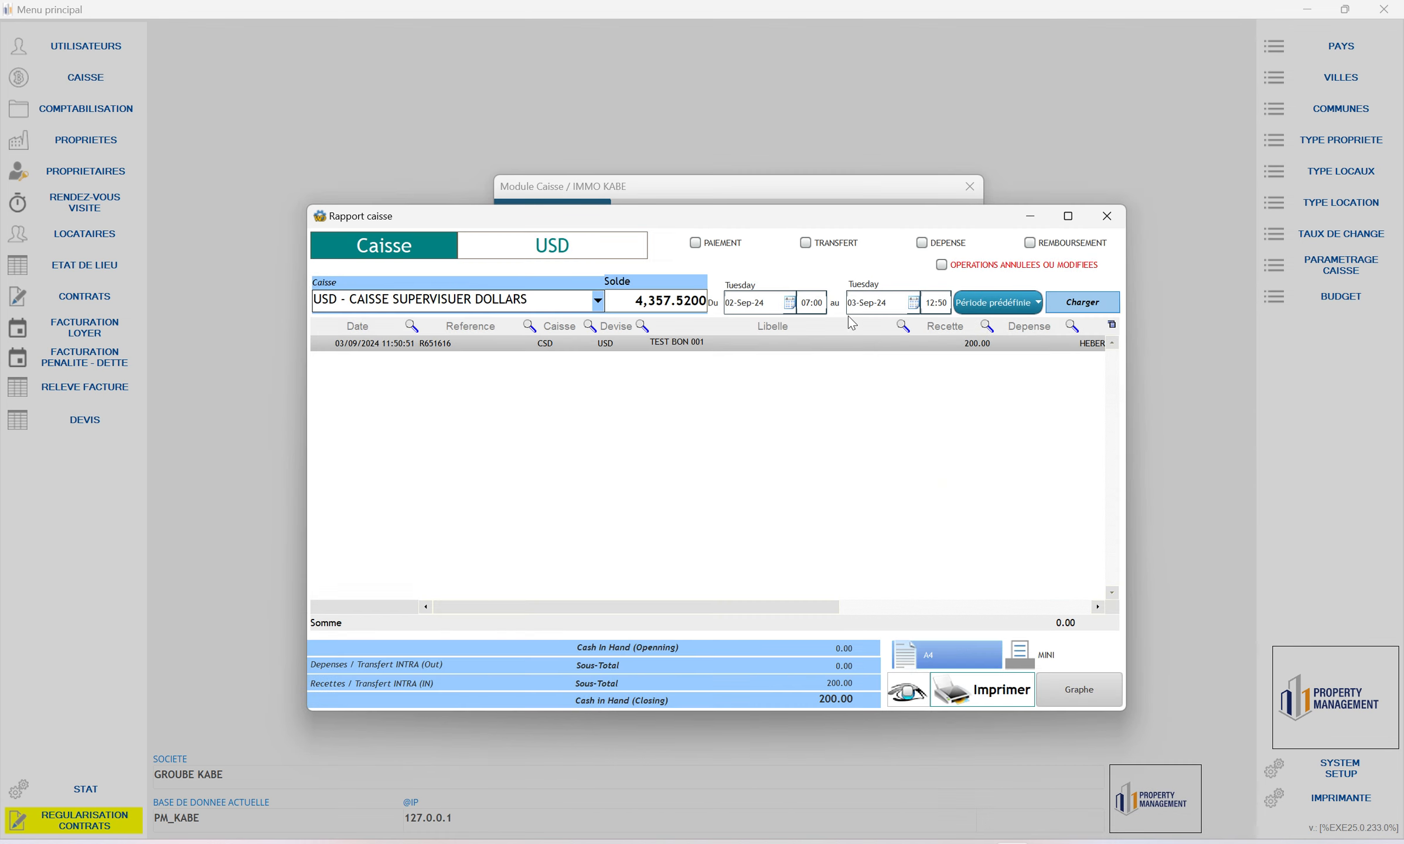
Load the cash report for 01-Jun-24 only, check the modified receipt's row and close the report.
left_click(1080, 309)
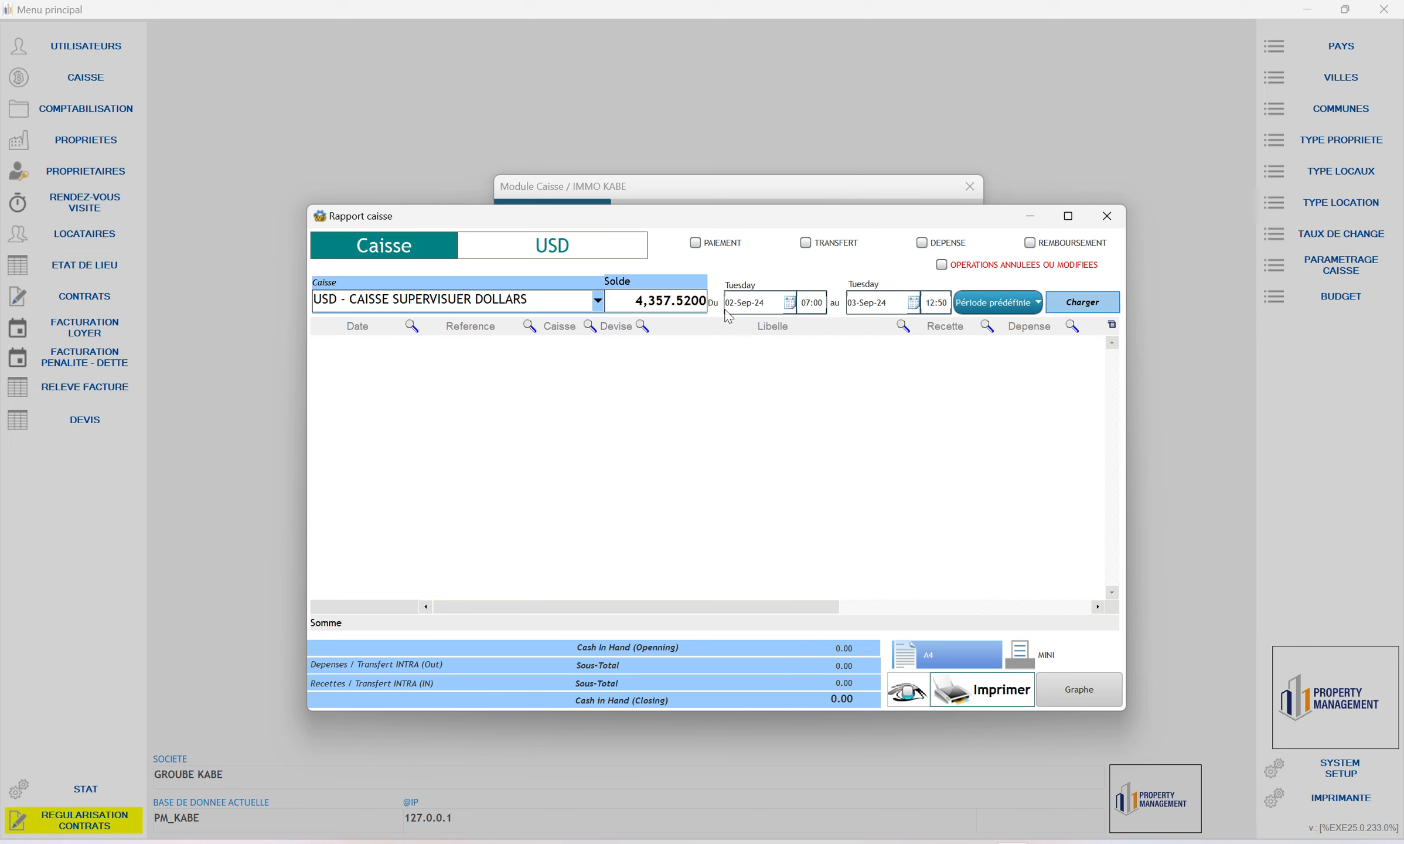
left_click(745, 310)
left_click(727, 309)
type("010624")
left_click(856, 305)
type("0106")
left_click(1066, 302)
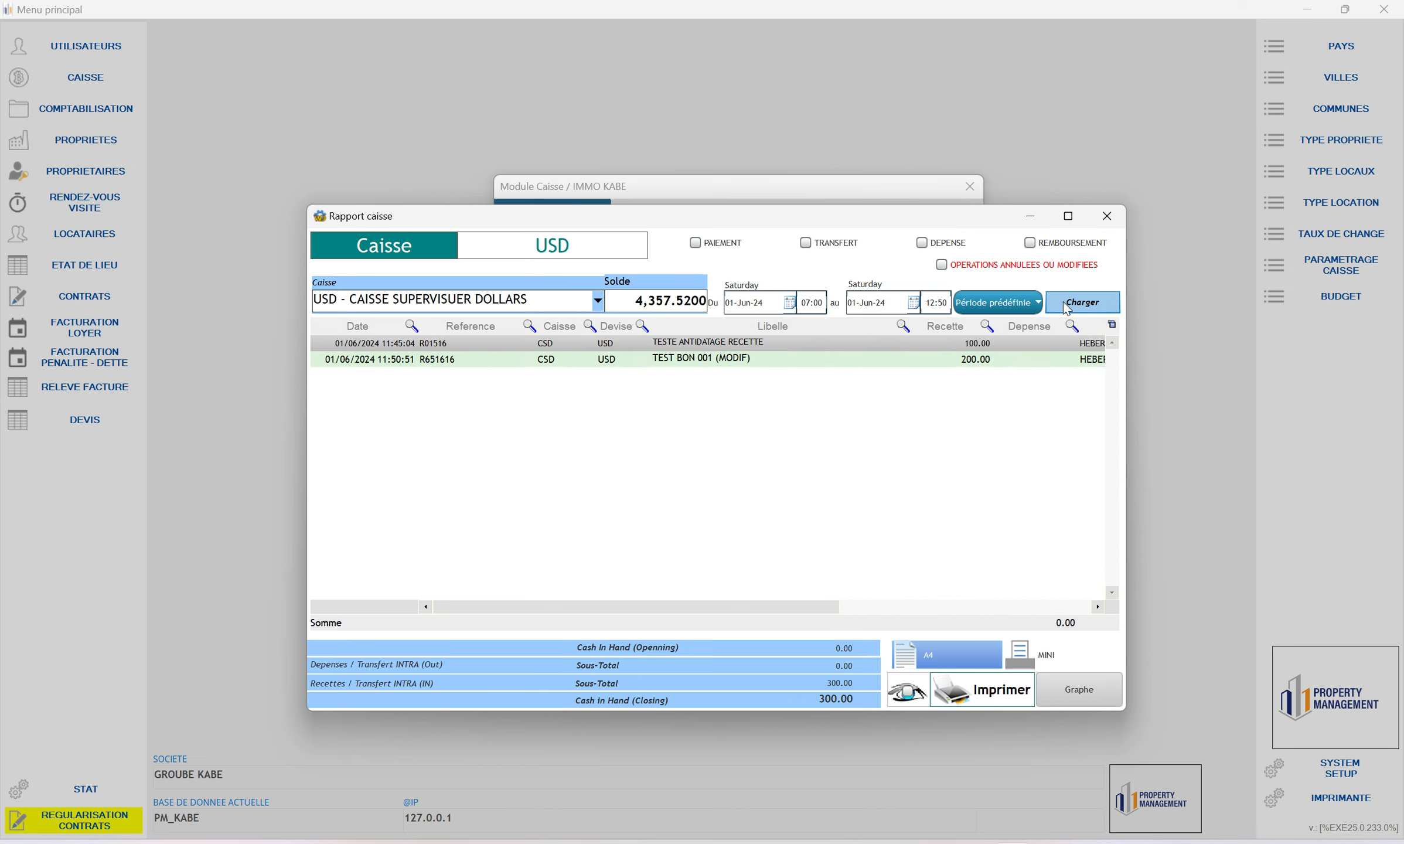
left_click(704, 361)
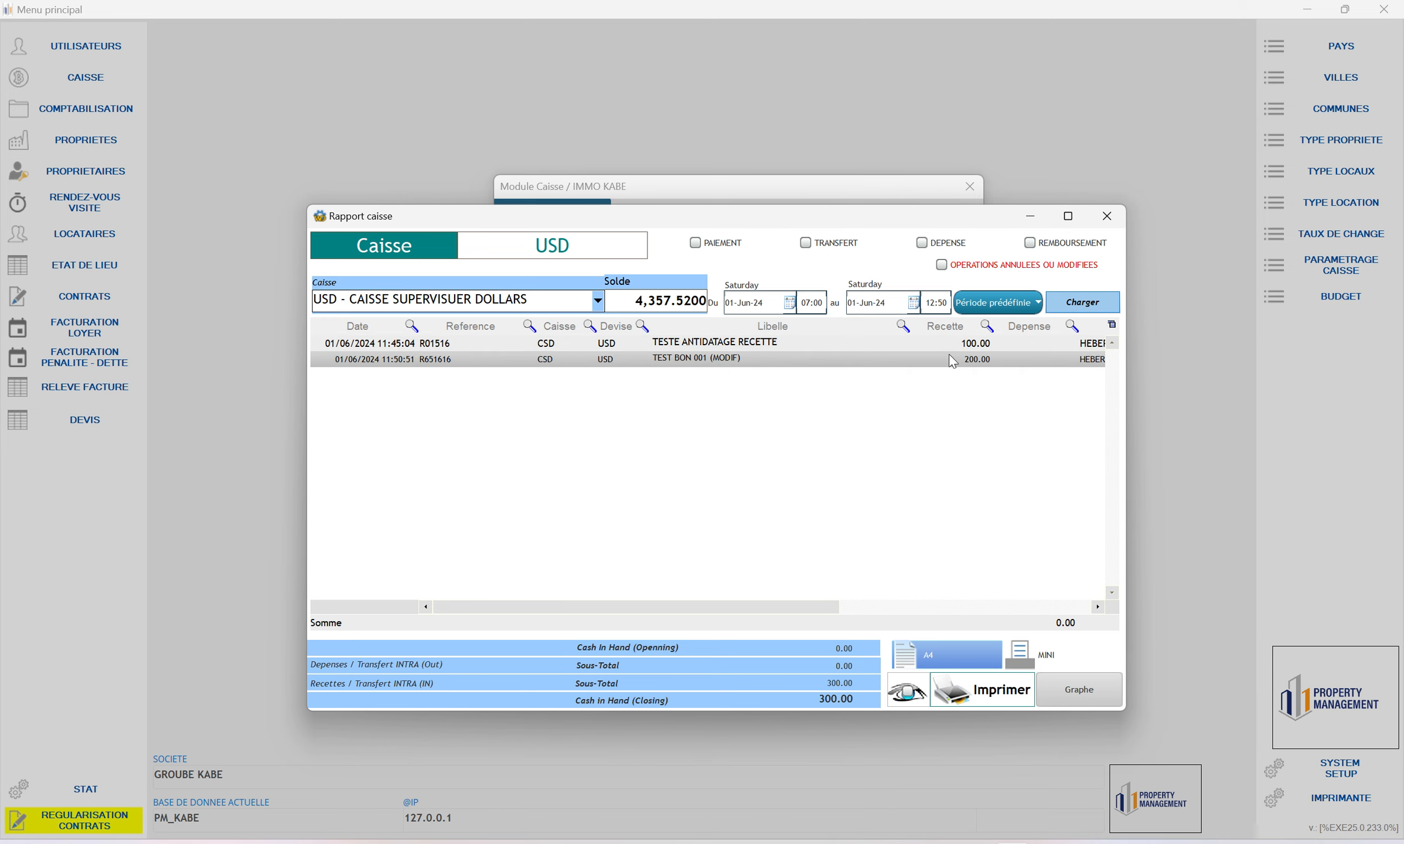
left_click(1119, 223)
Start a new expense and assign it the category 241111 - CITERNE.
left_click(691, 375)
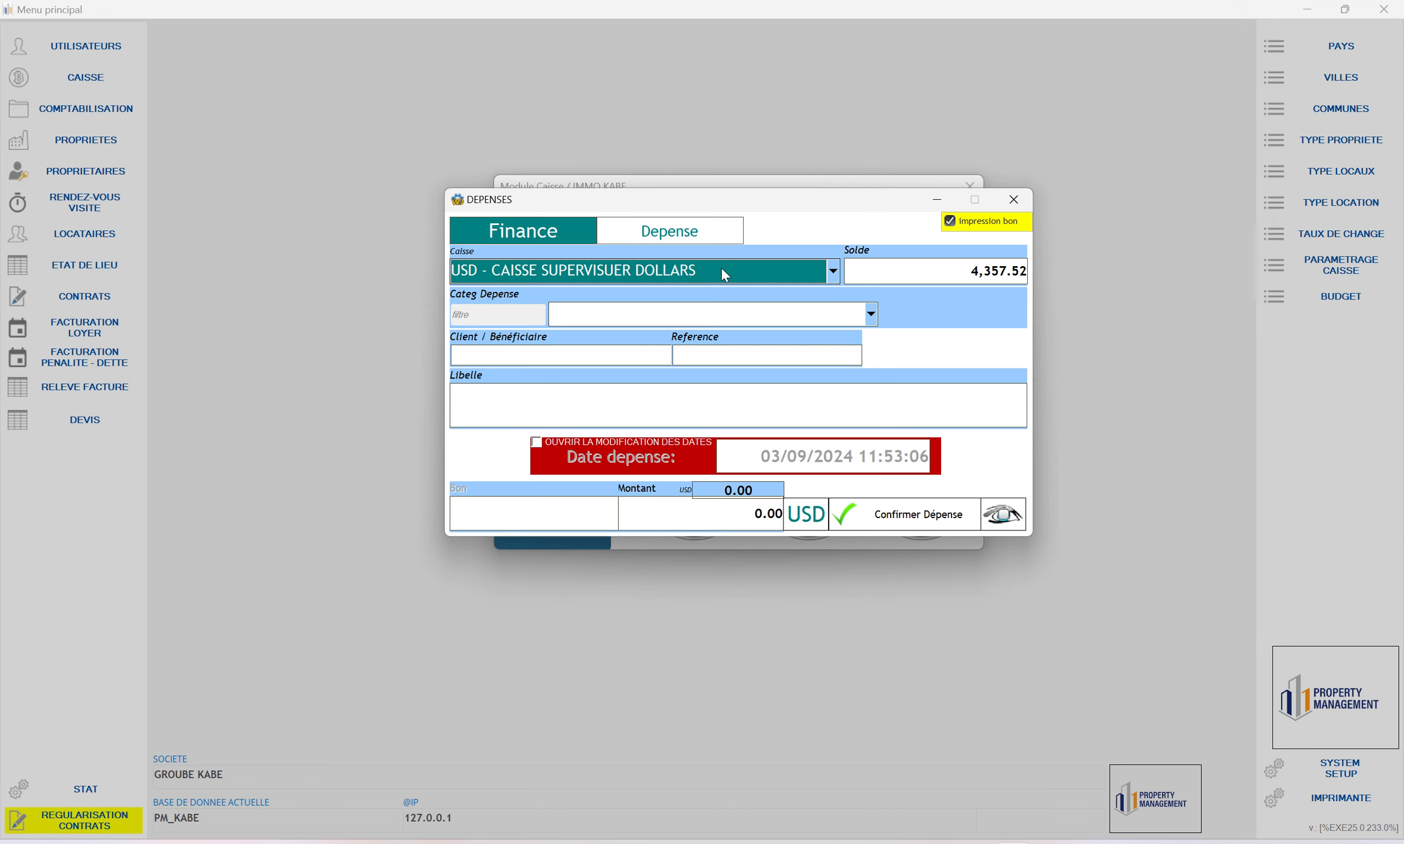
left_click(728, 316)
scroll(755, 536, "down", 3)
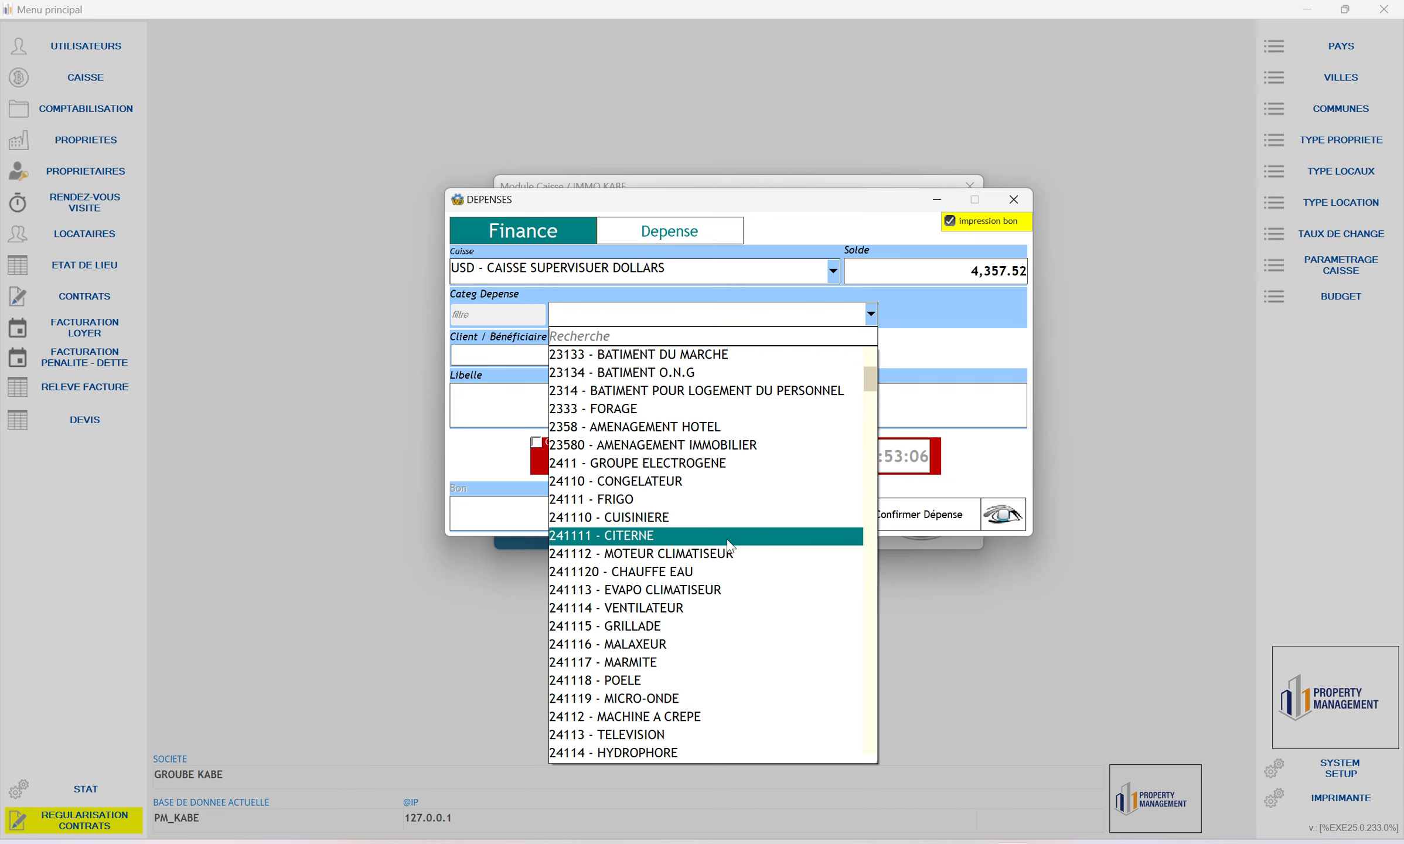
left_click(728, 537)
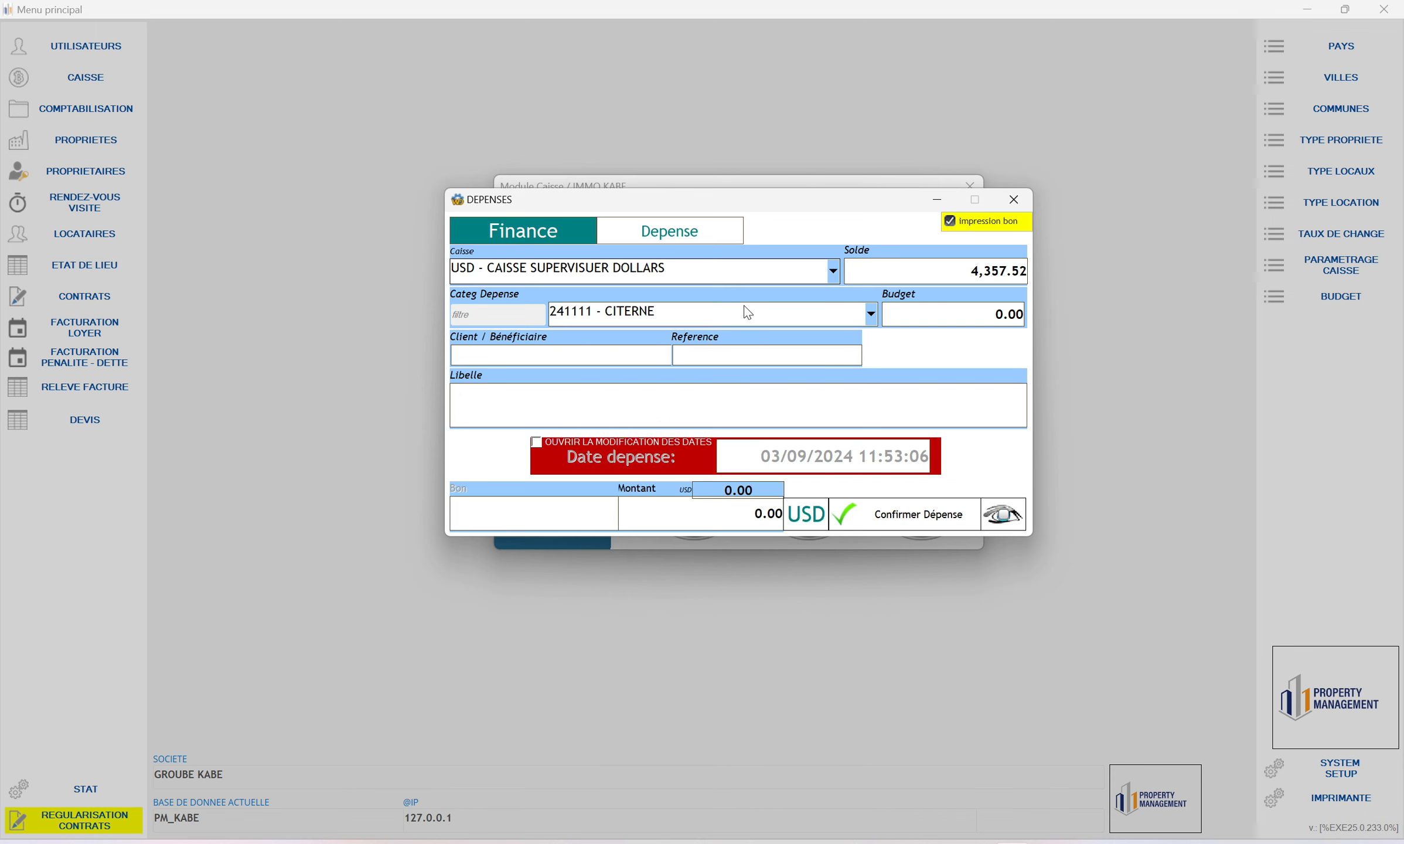
Unlock date modification on the expense and authorise it with the user's login and password.
left_click(565, 443)
left_click(808, 486)
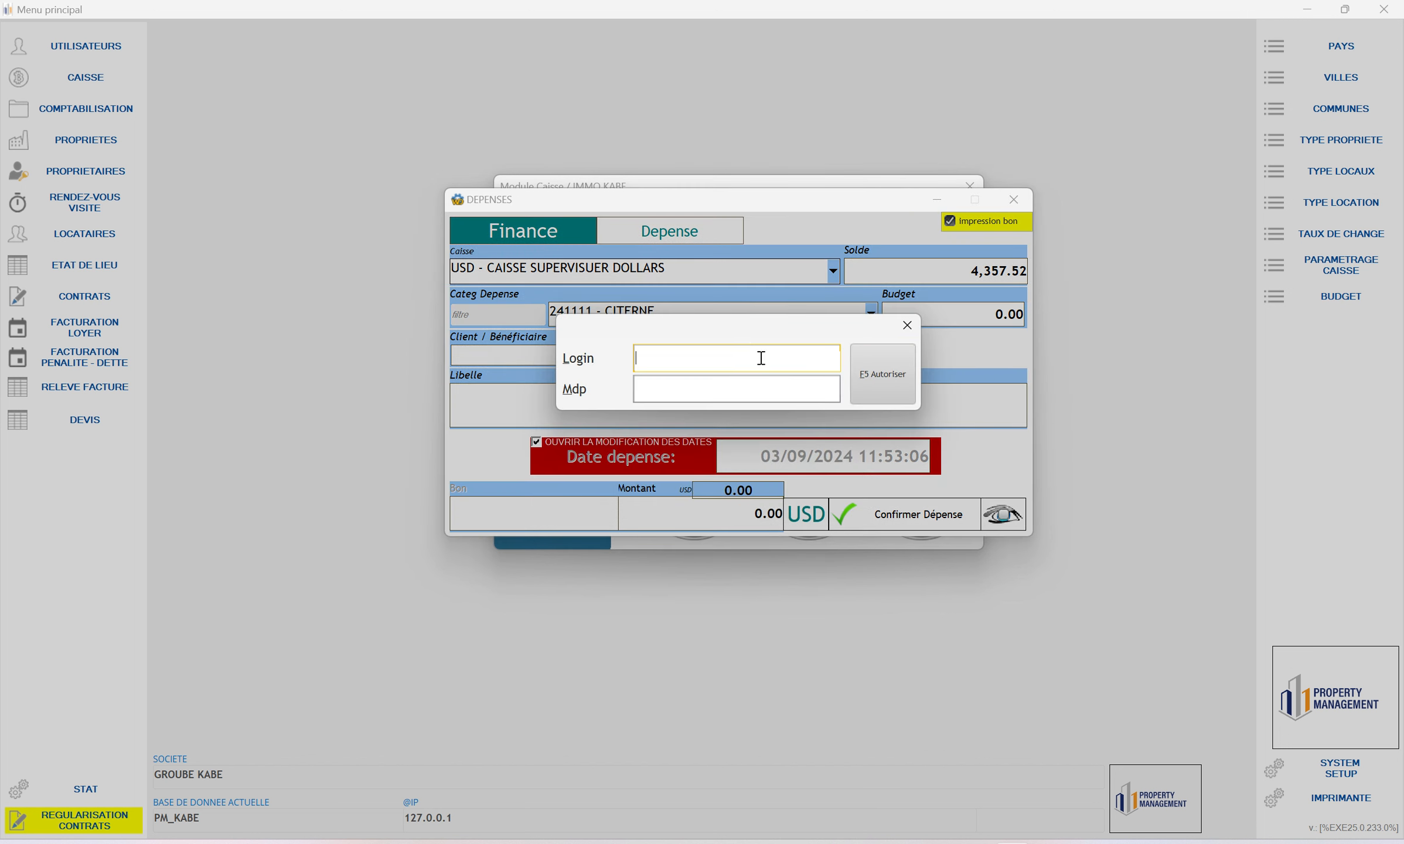
type("slsim")
key("Tab")
key("shift+Tab")
type("slim")
key("Tab")
type("******")
left_click(898, 399)
Backdate the expense to 01/06/2024, keeping its time.
left_click(765, 457)
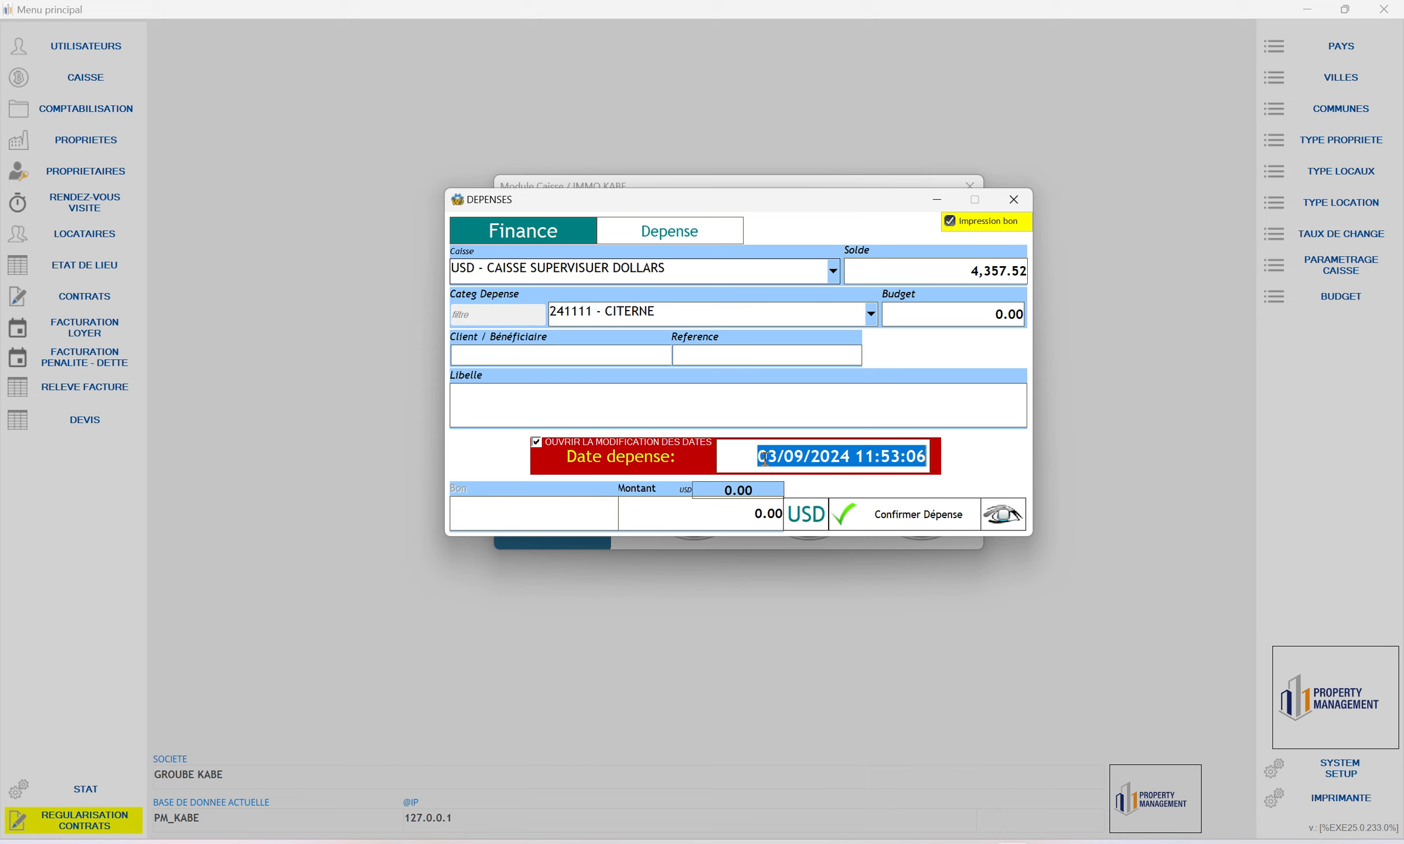
left_click(754, 460)
type("01")
key("Tab")
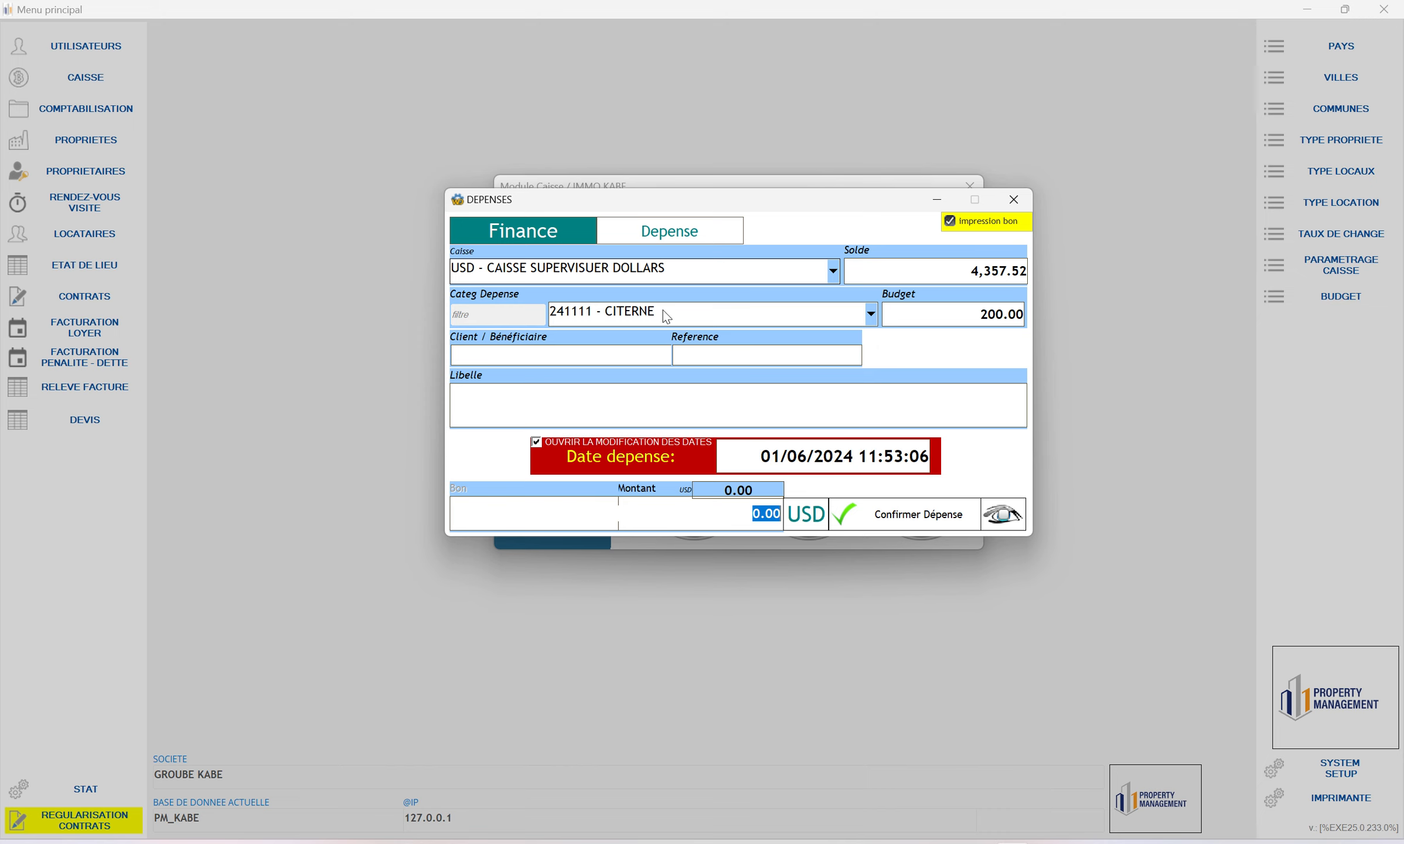
Enter the beneficiary's name and the description TESTE ANTIDATAGE DEPENSES for the expense.
left_click(614, 351)
type("KIKI")
left_click(605, 391)
type("TESTE ANTI")
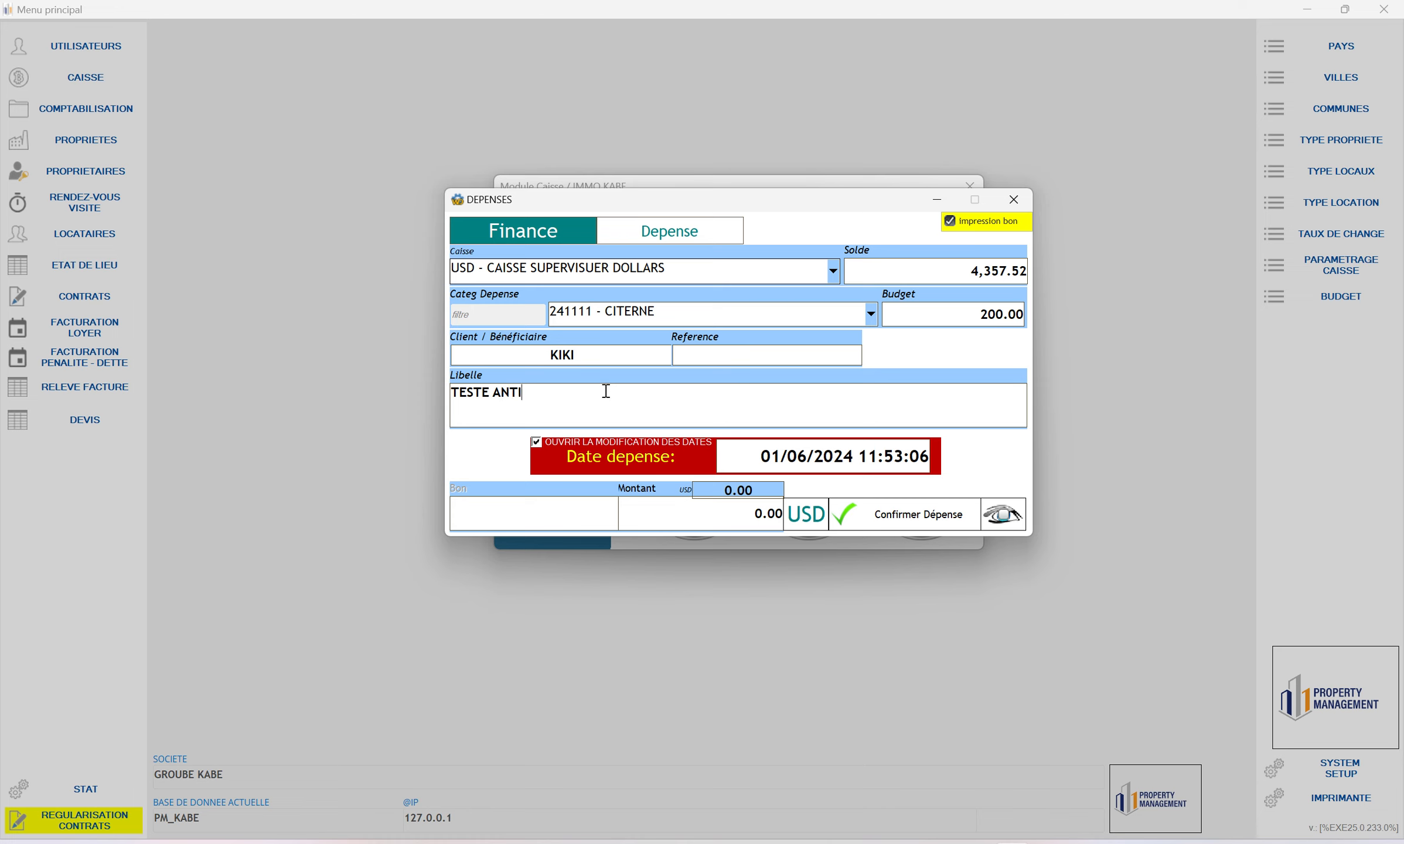
type("DATAGE DEPENSES")
Set the expense amount to 200.00 USD, confirm the expense, acknowledge the messages and close the voucher's print preview.
left_click(737, 515)
type("200.00")
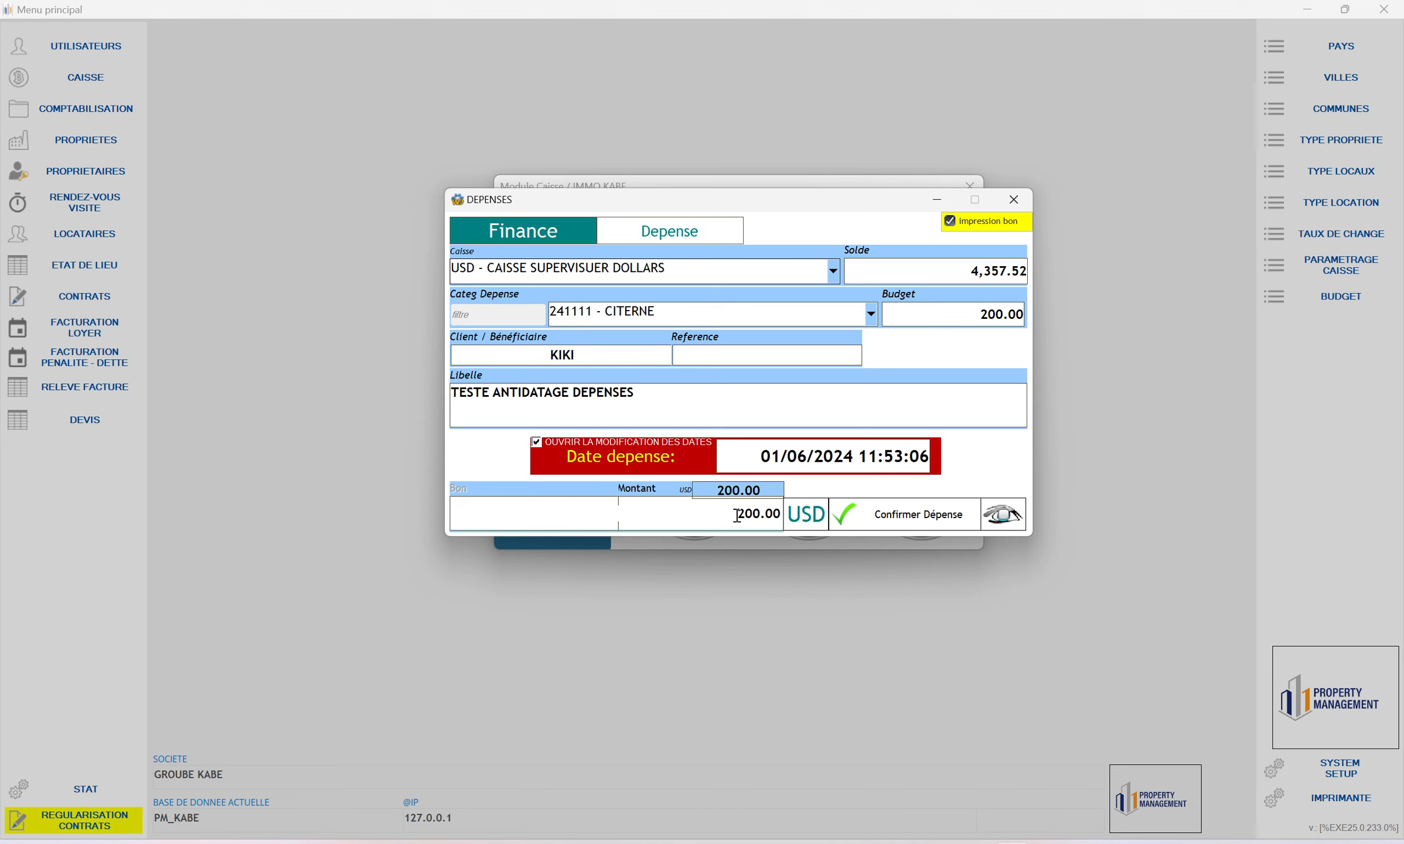
left_click(930, 513)
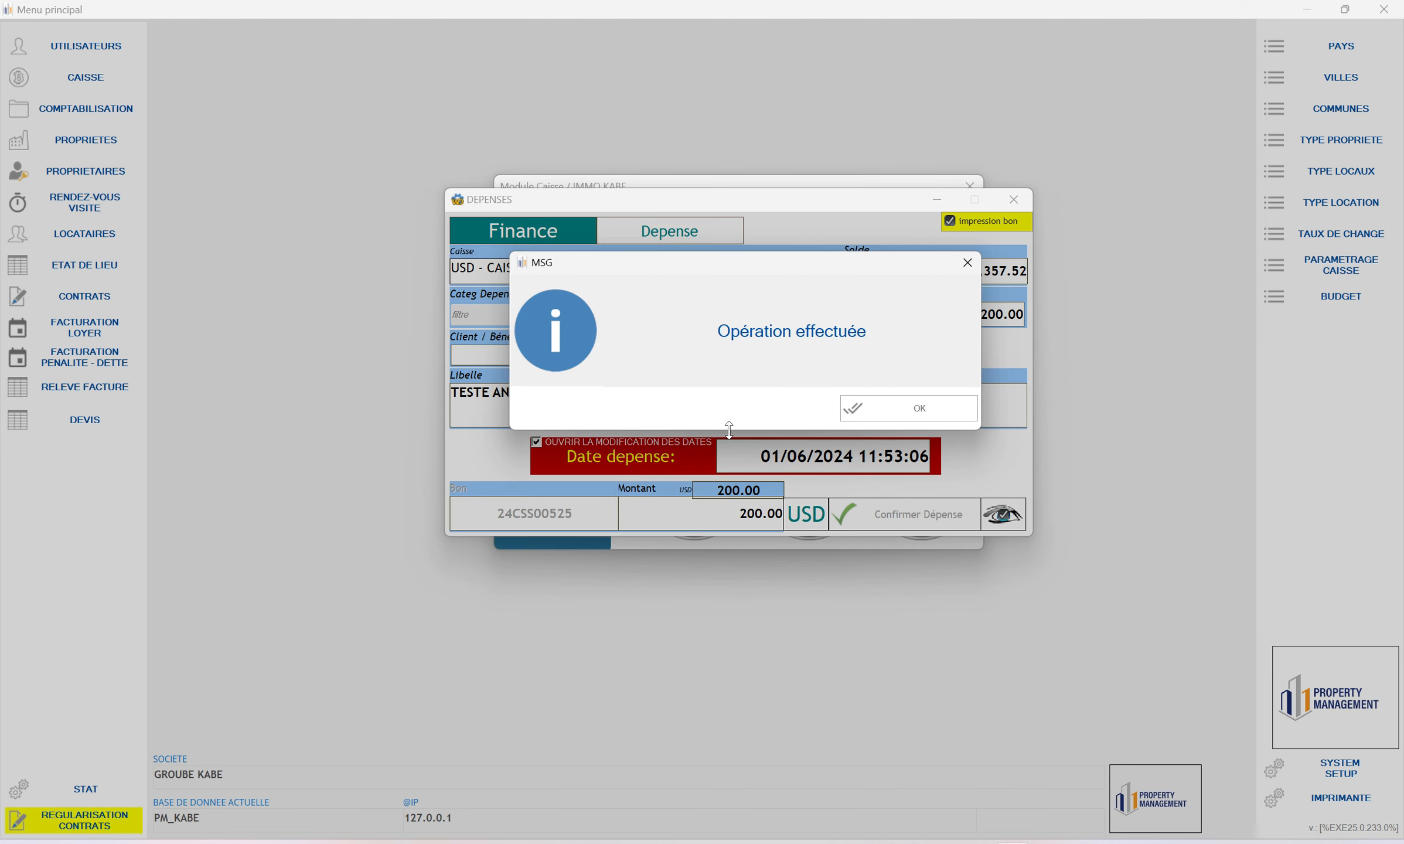
left_click(873, 416)
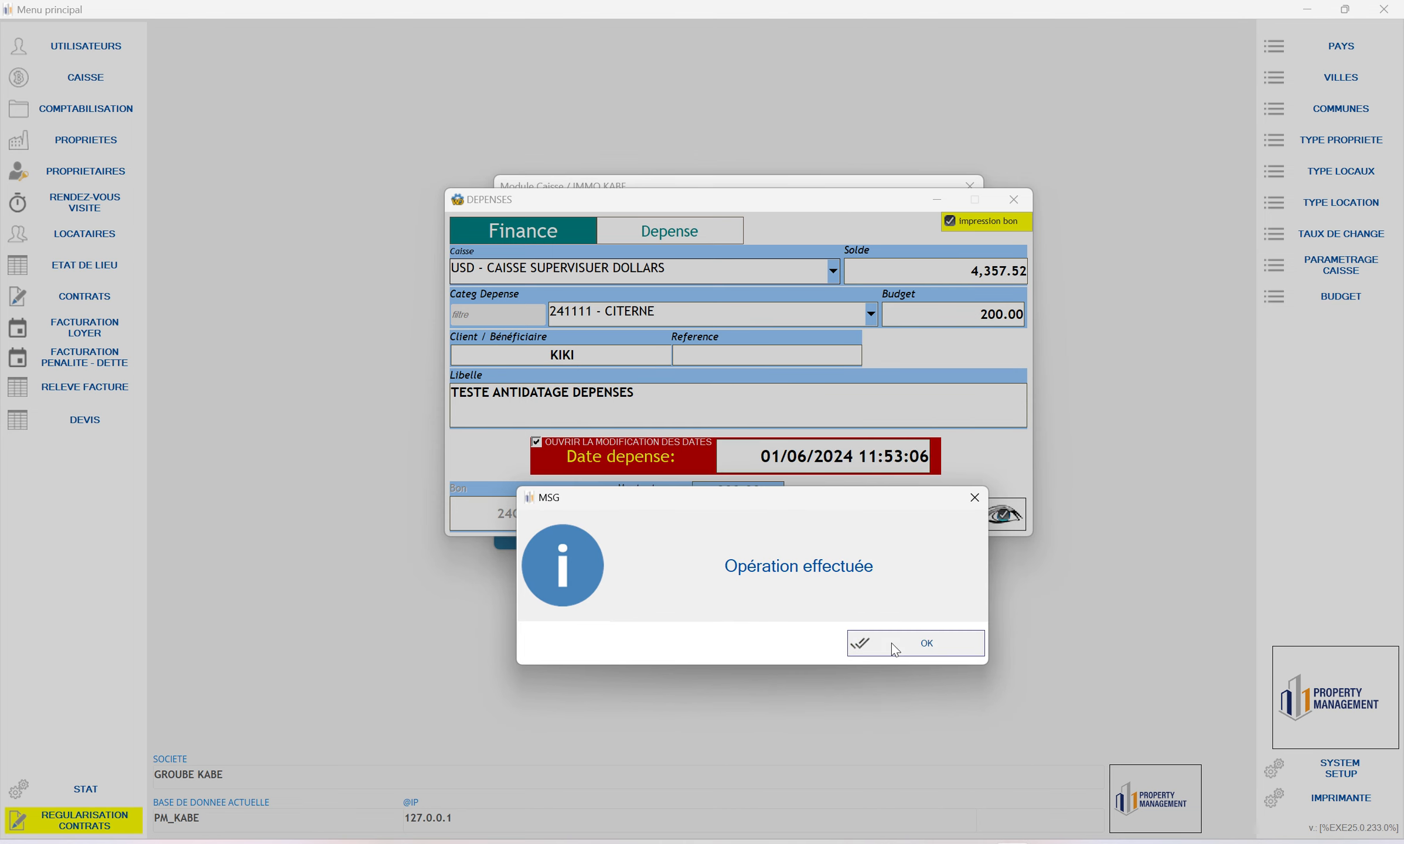
left_click(895, 649)
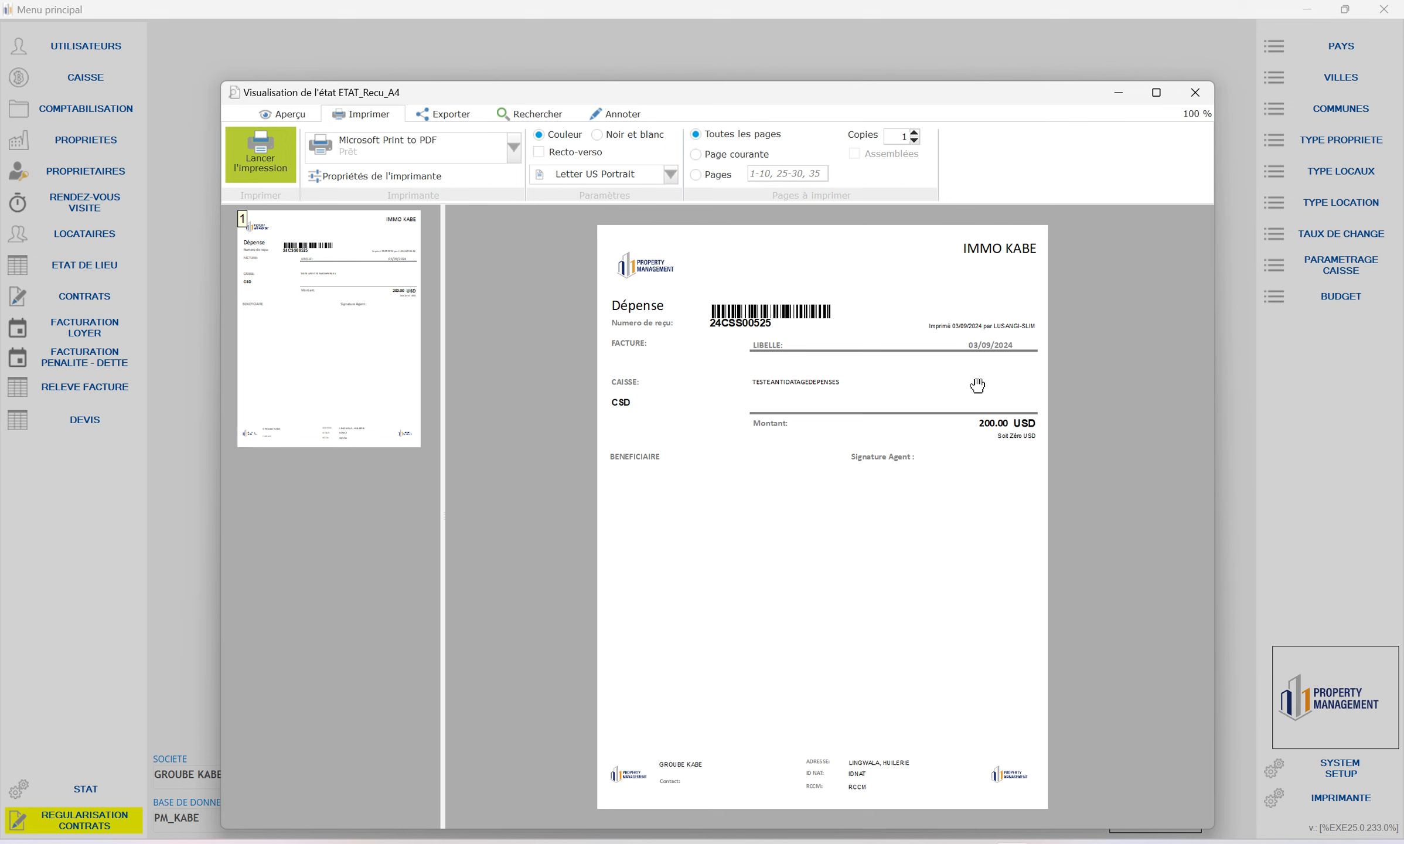
left_click(1194, 92)
Load the cash report for USD - CAISSE SUPERVISUER DOLLARS with the end time set to 12:54.
left_click(913, 489)
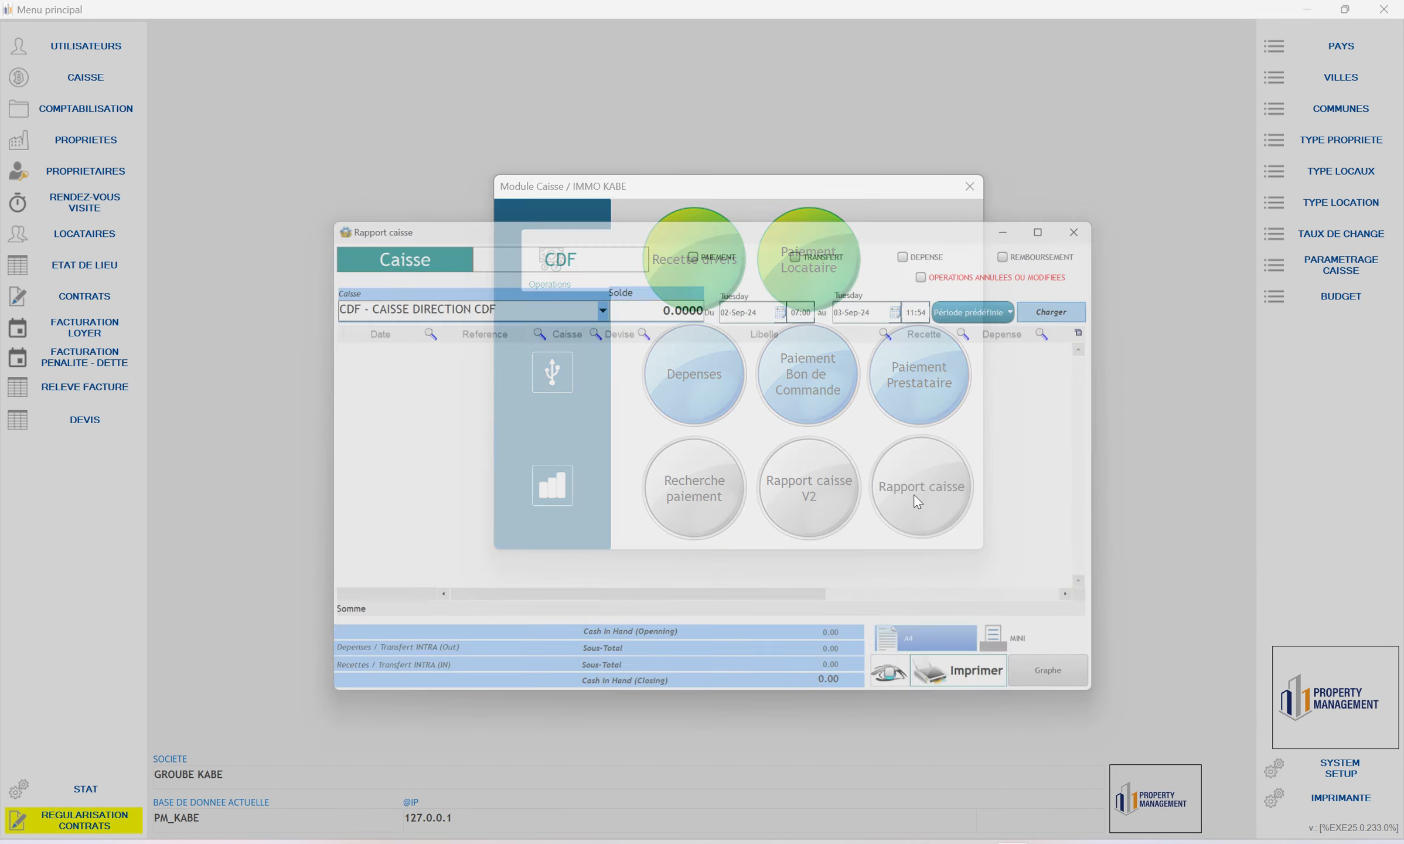
left_click(472, 301)
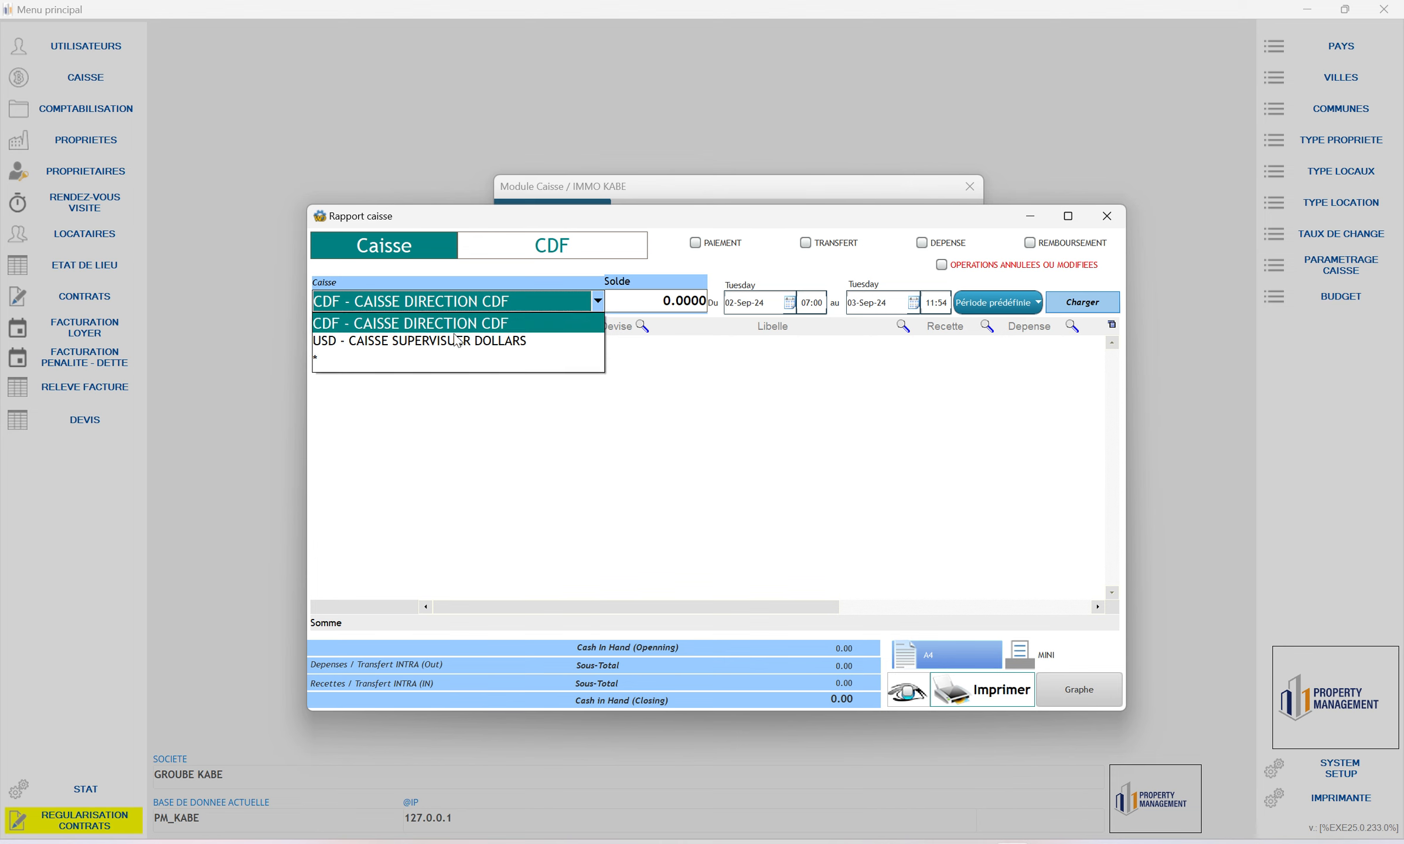
left_click(410, 334)
left_click(923, 308)
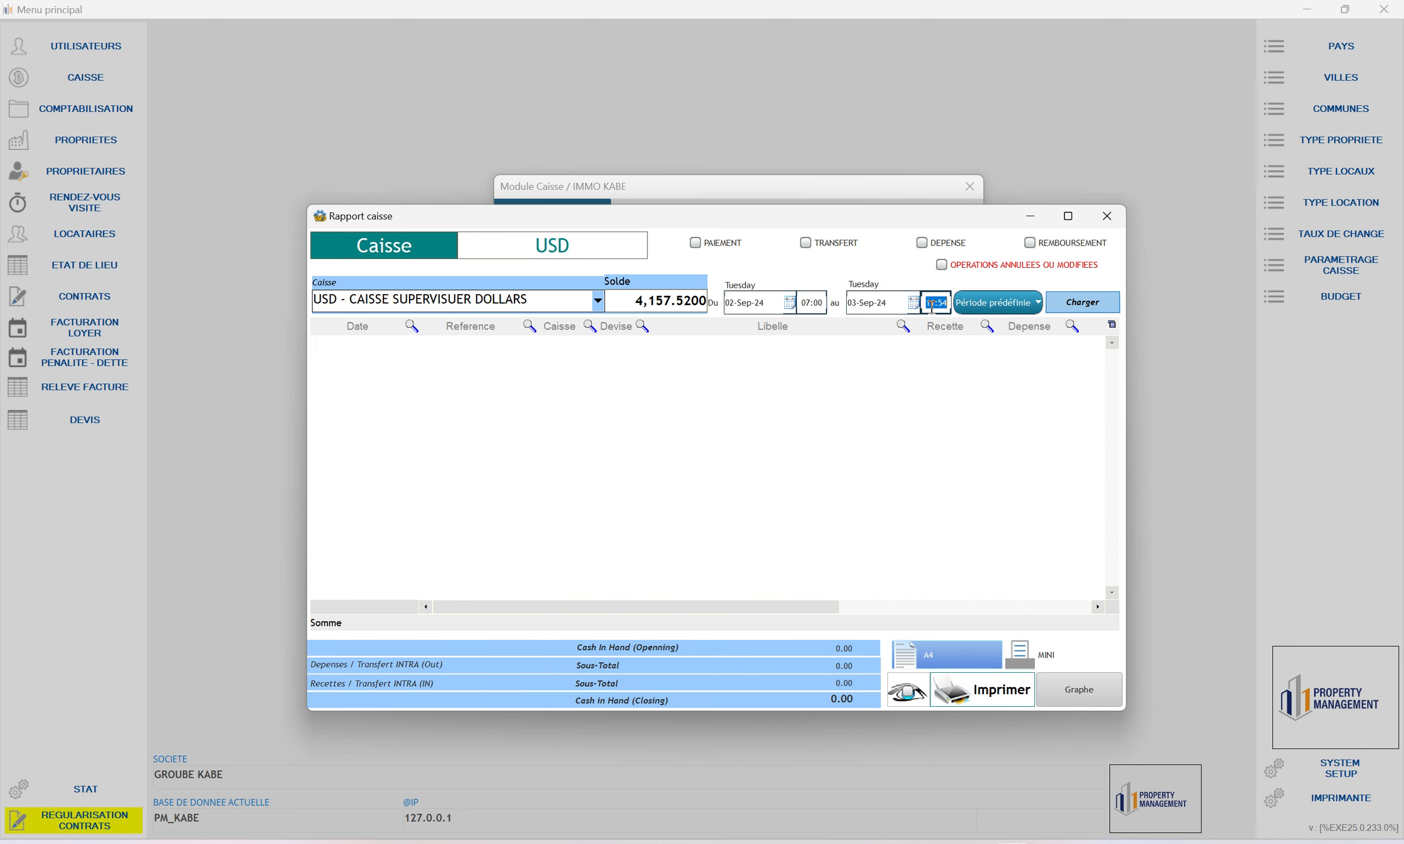
left_click(926, 304)
type("2")
left_click(1090, 307)
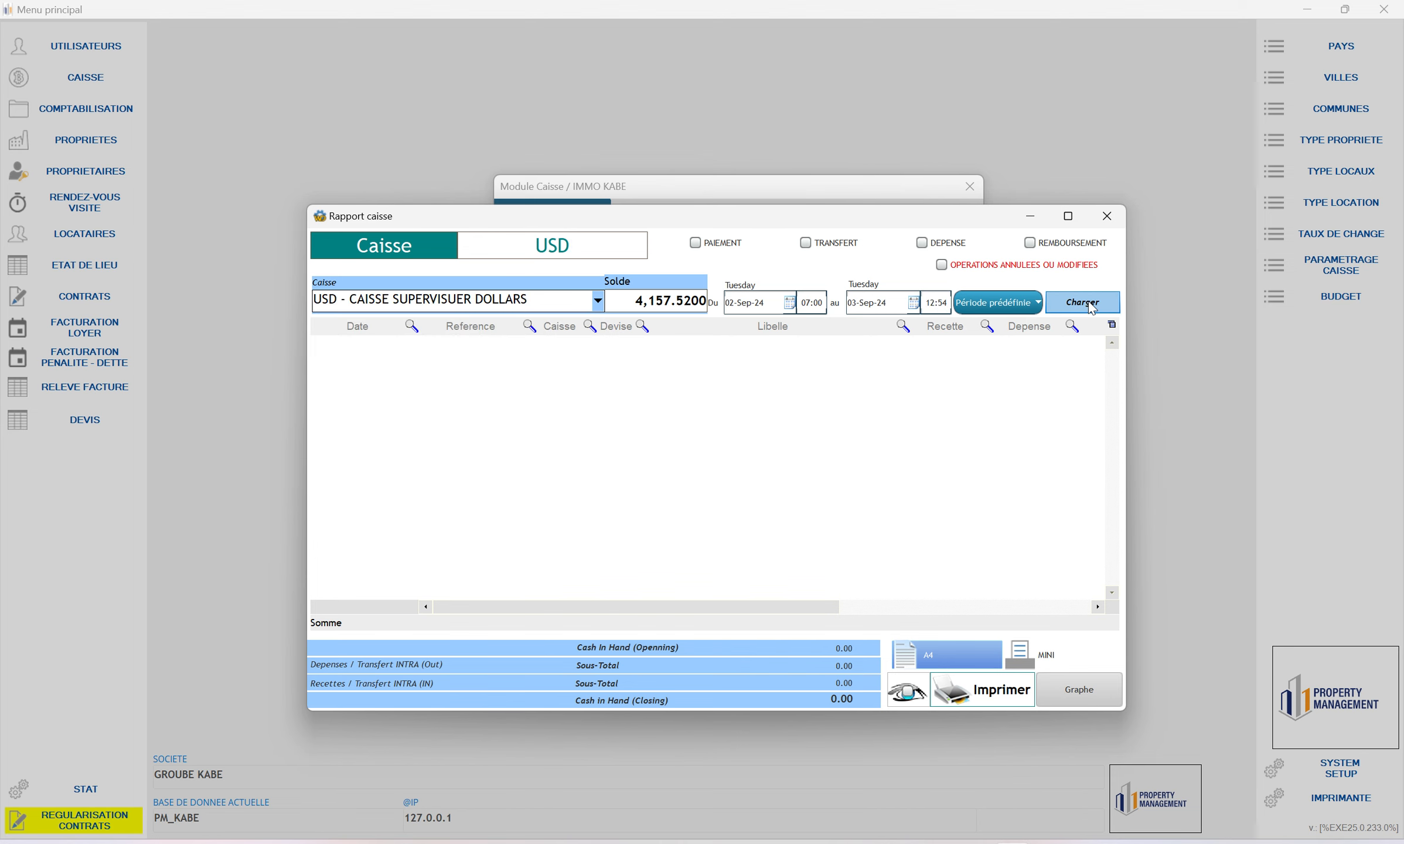
Restrict the cash report to 01-Jun-24 as both start and end date and reload it.
left_click(726, 302)
type("0106")
left_click(879, 309)
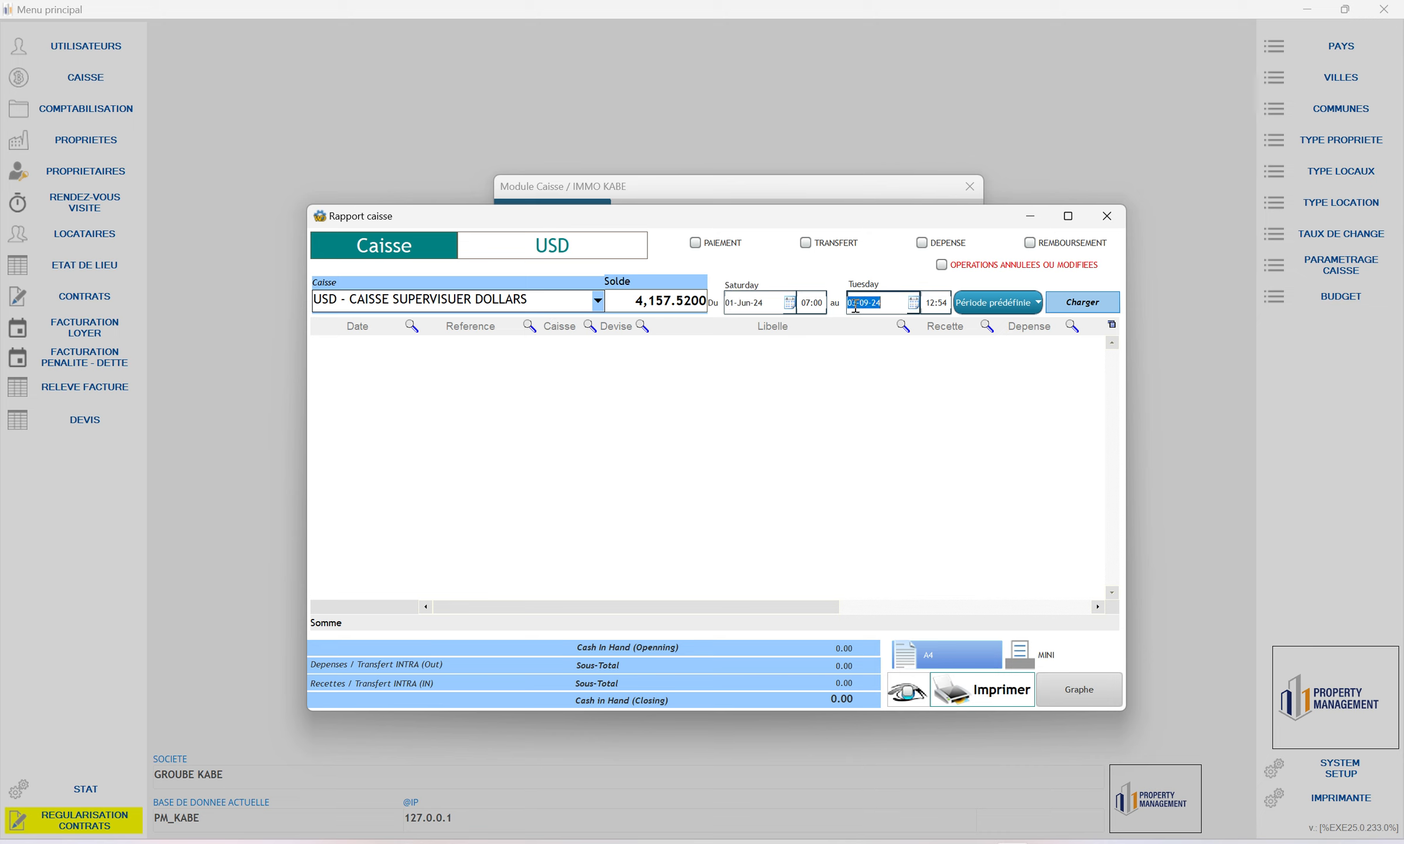
type("01")
type("06")
left_click(1081, 308)
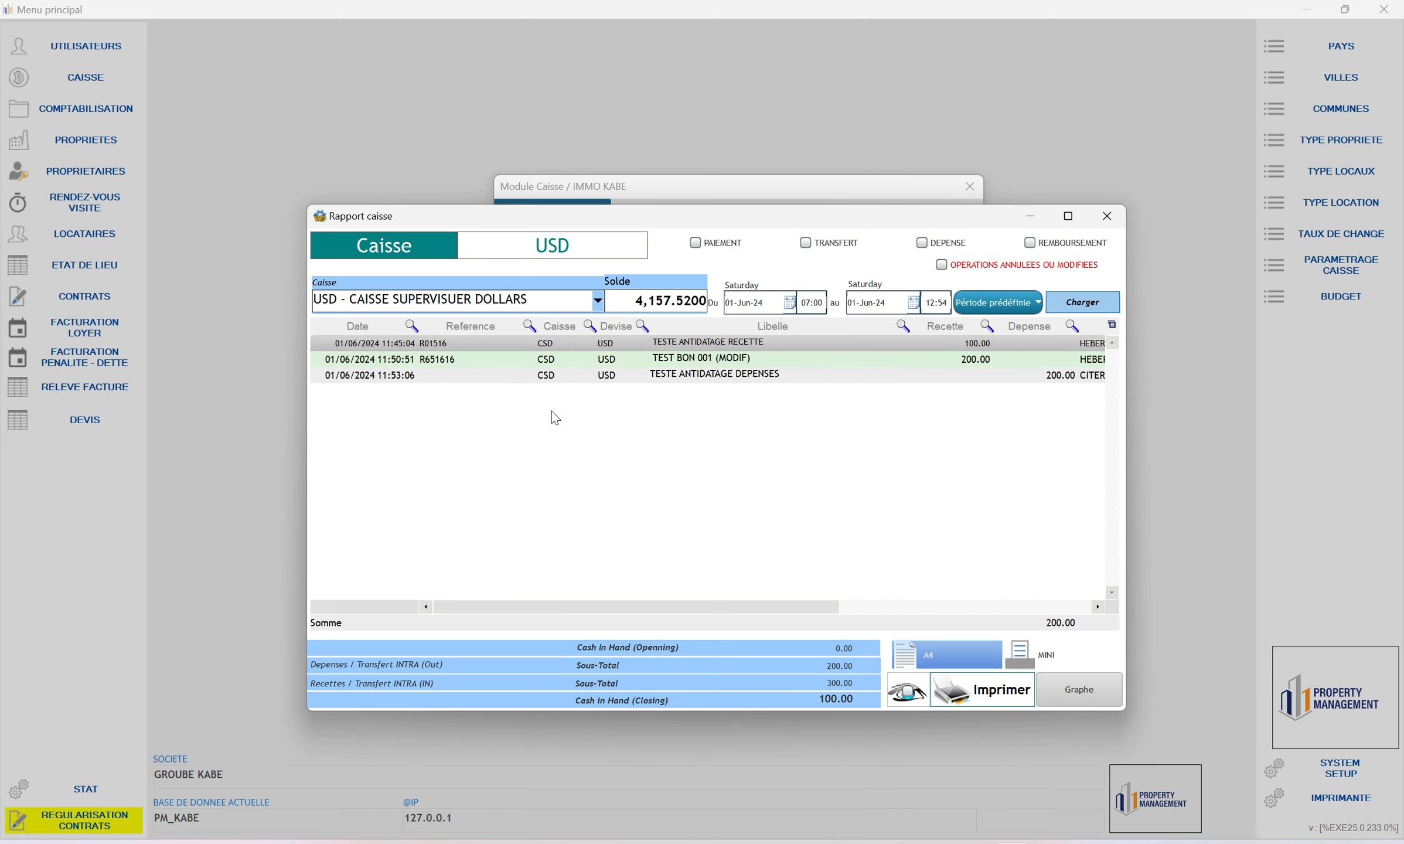
Open the modification form of the TESTE ANTIDATAGE DEPENSES expense from the report and examine its details.
left_click(654, 375)
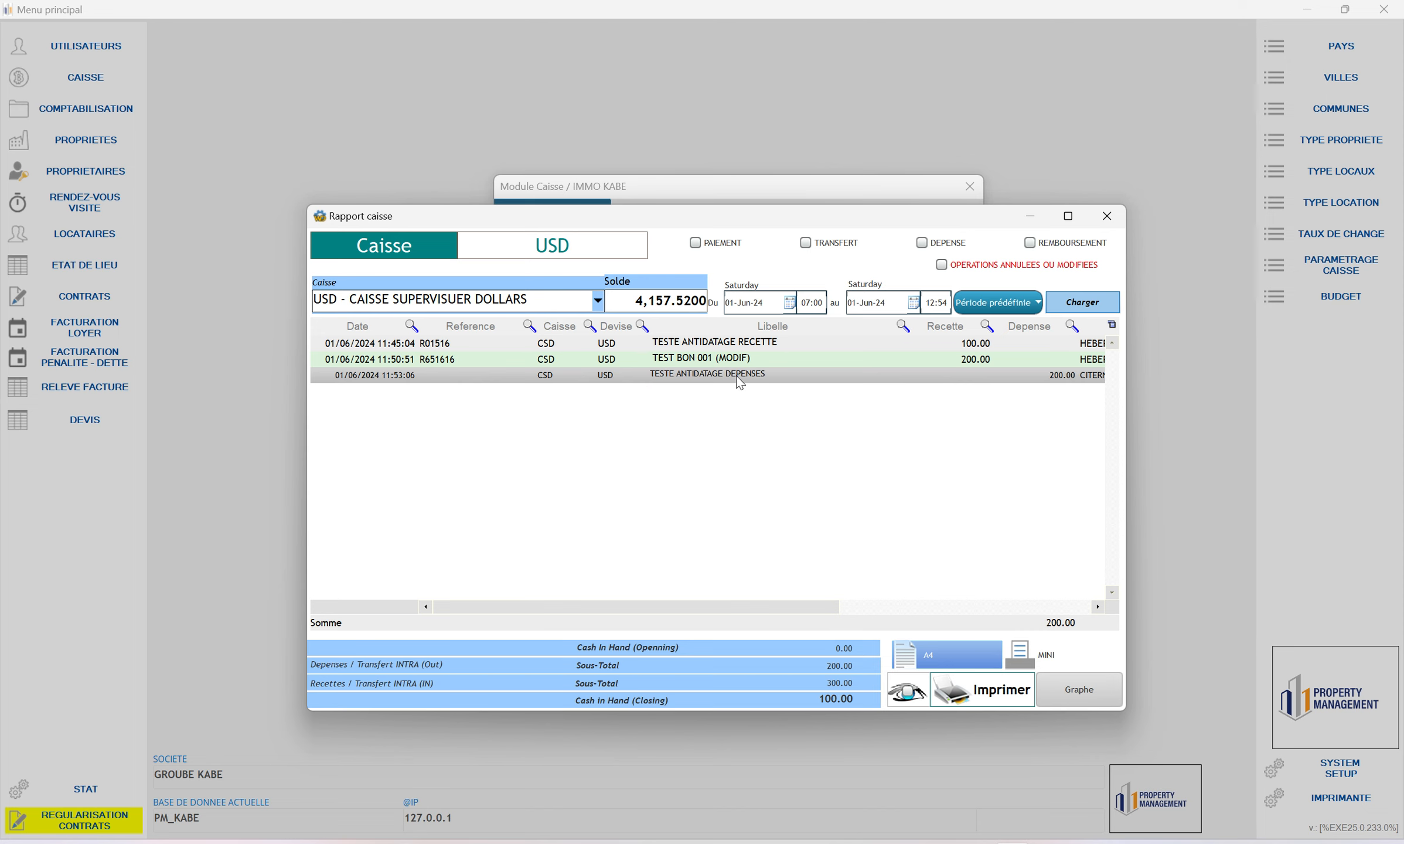
right_click(674, 376)
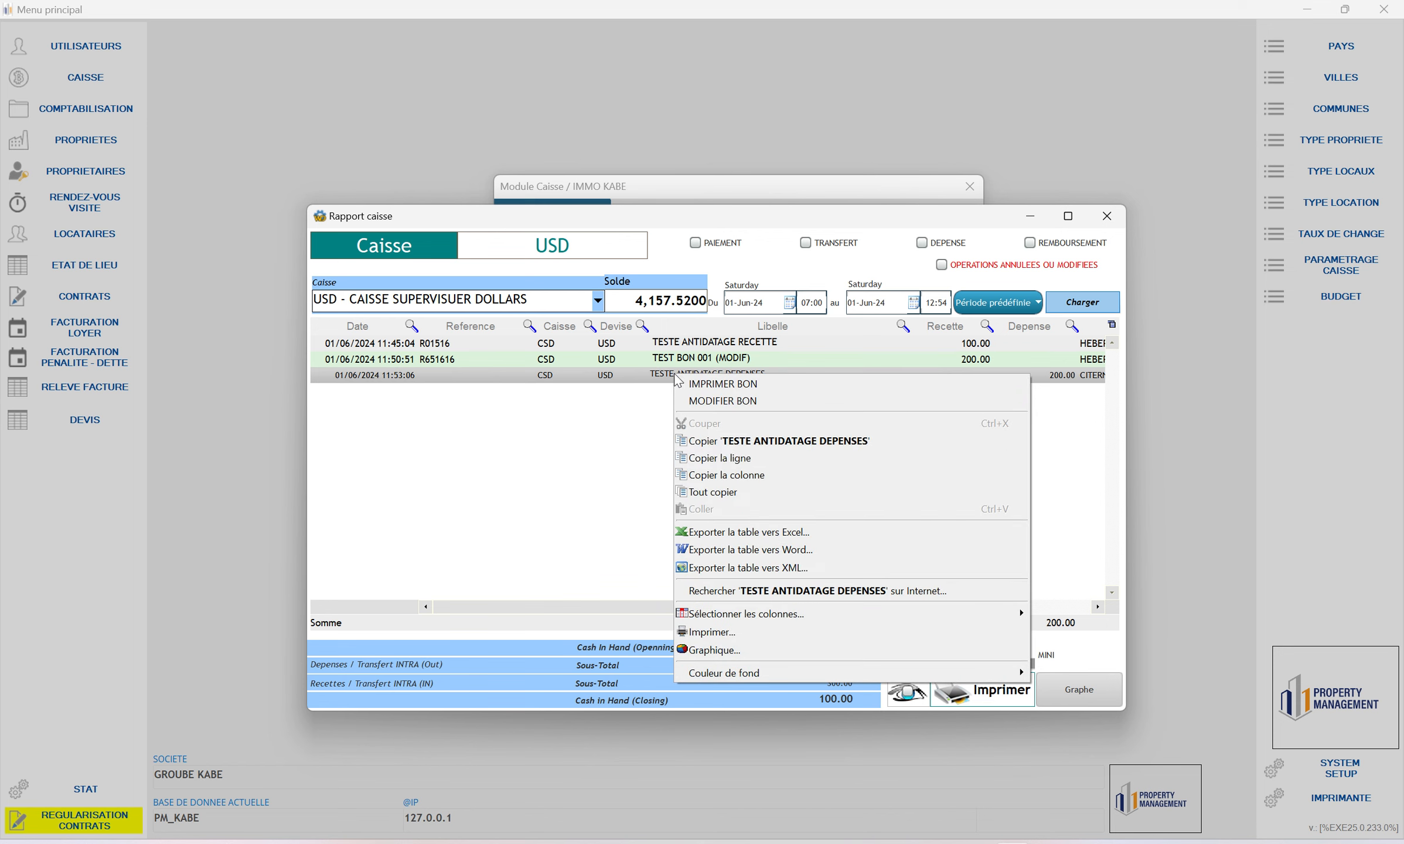
left_click(787, 403)
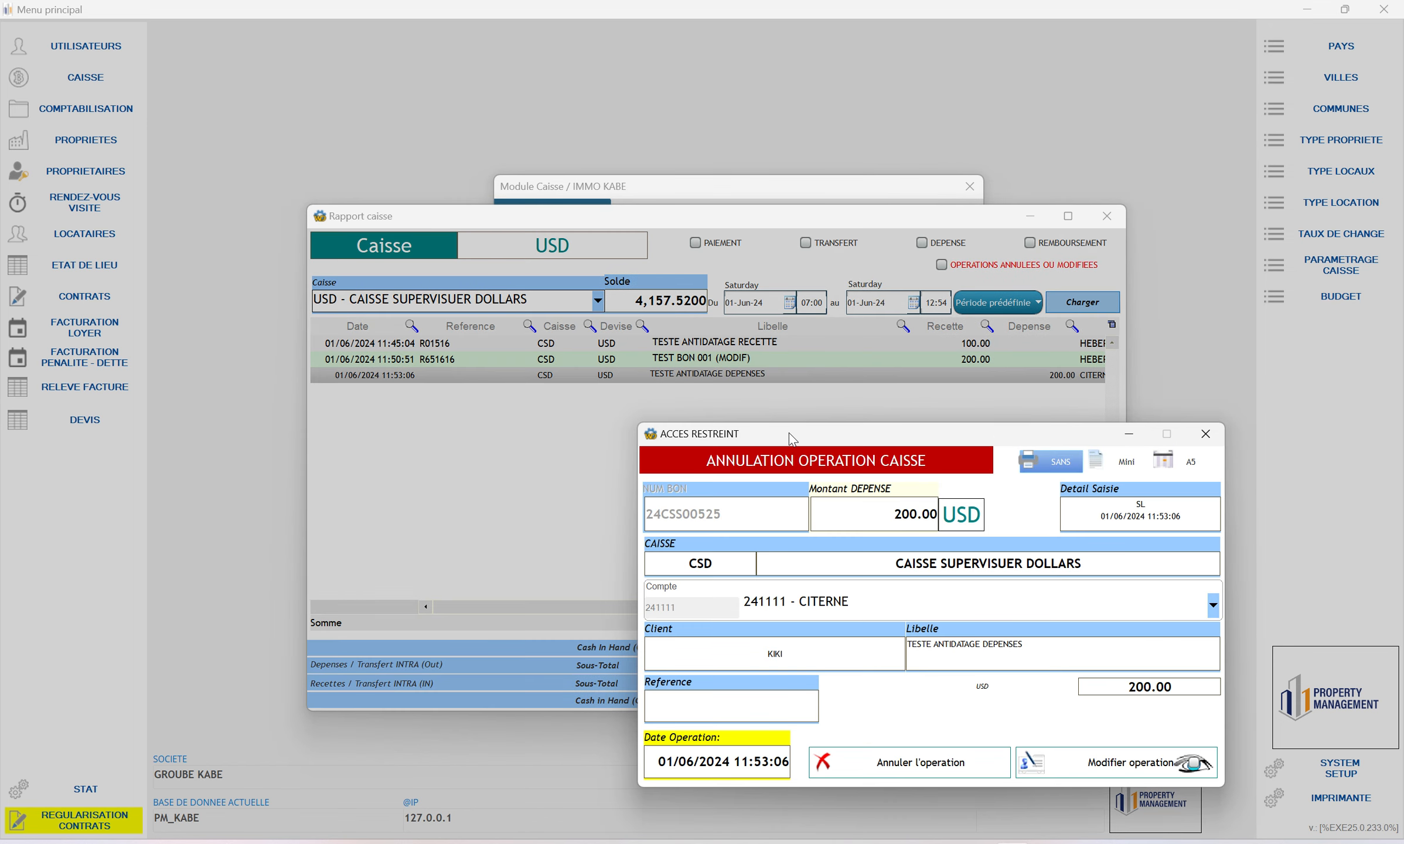
left_click_drag(789, 433, 681, 301)
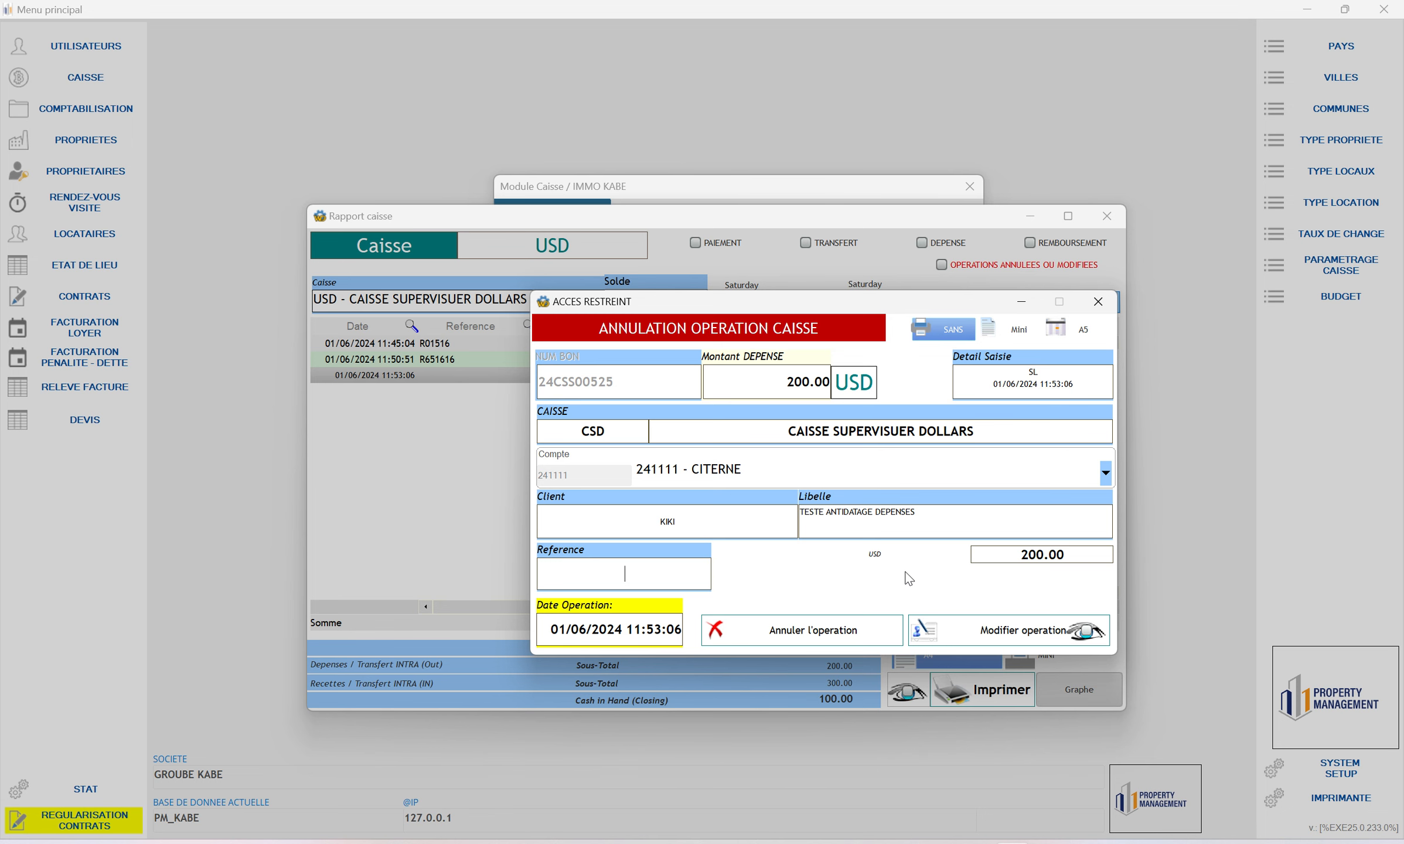
left_click_drag(951, 303, 885, 261)
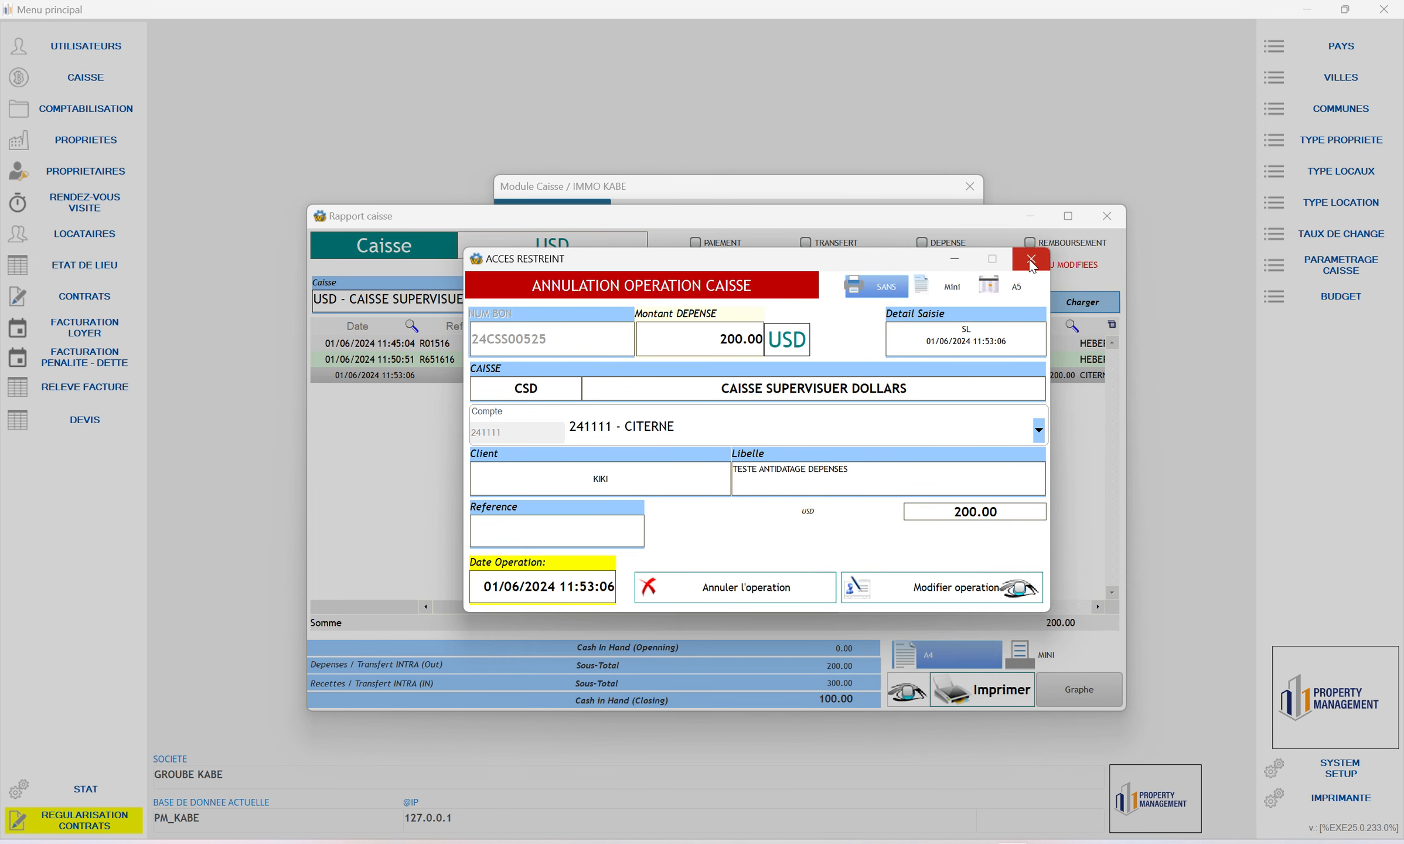